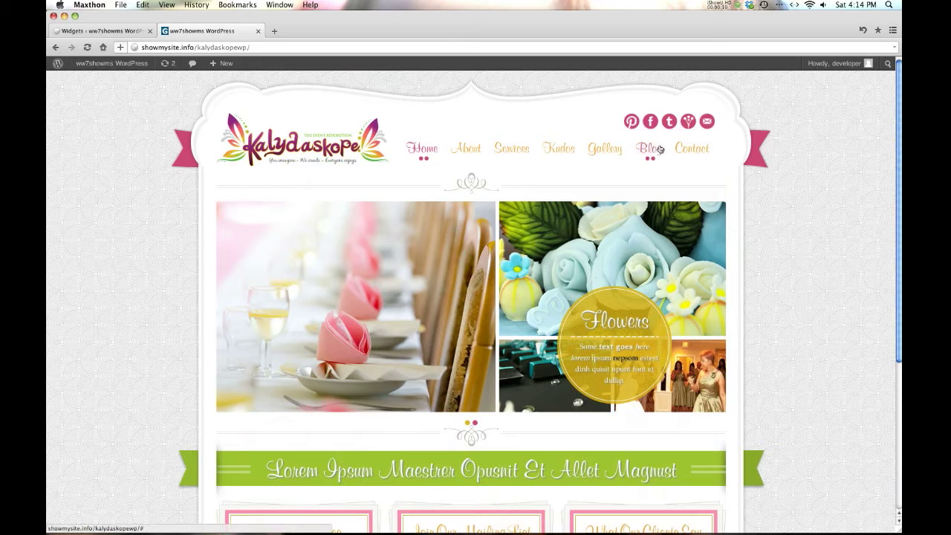
# Open the Blog page listed under About in the site's navigation.
pyautogui.click(649, 148)
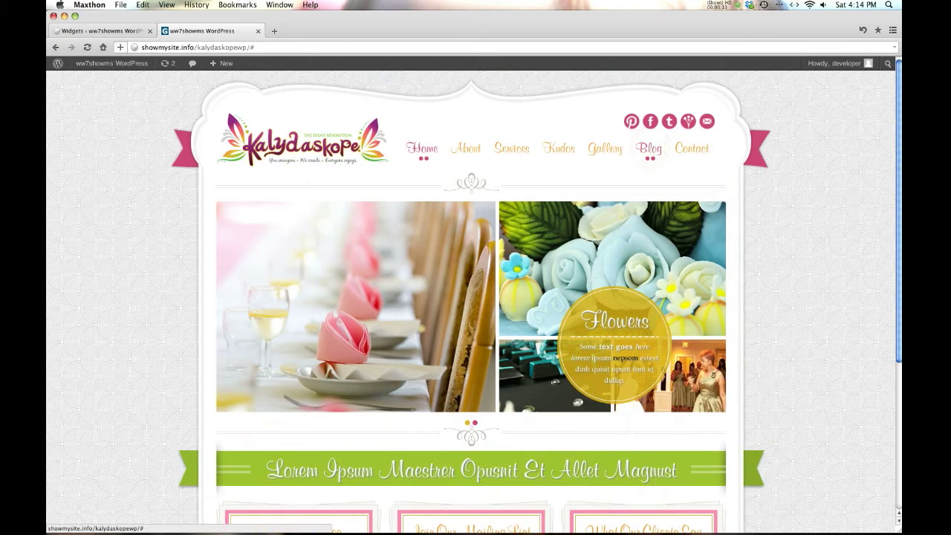
pyautogui.click(648, 149)
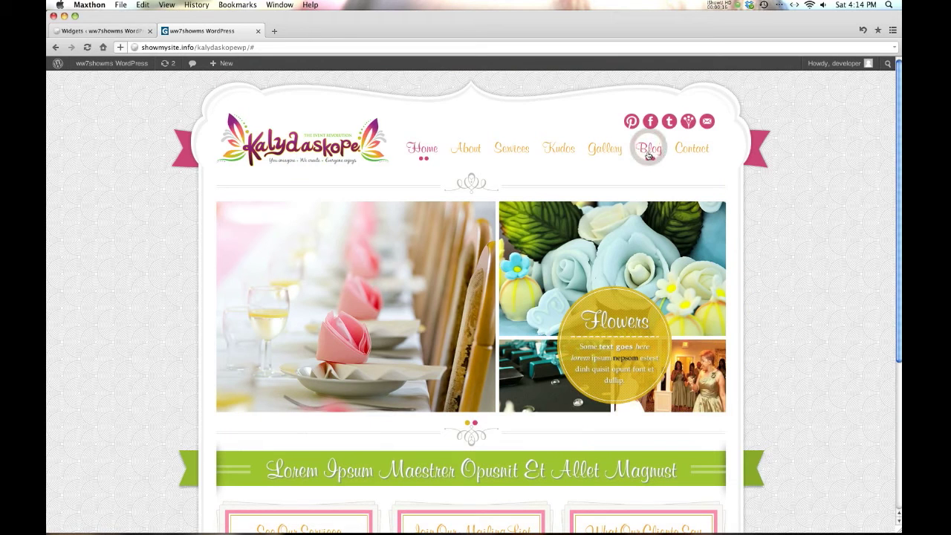
pyautogui.moveTo(466, 150)
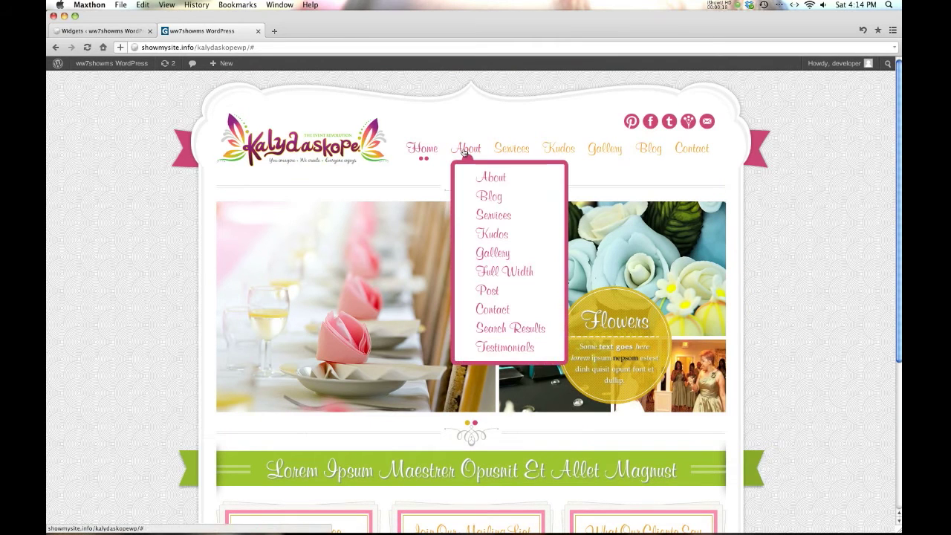
pyautogui.click(493, 201)
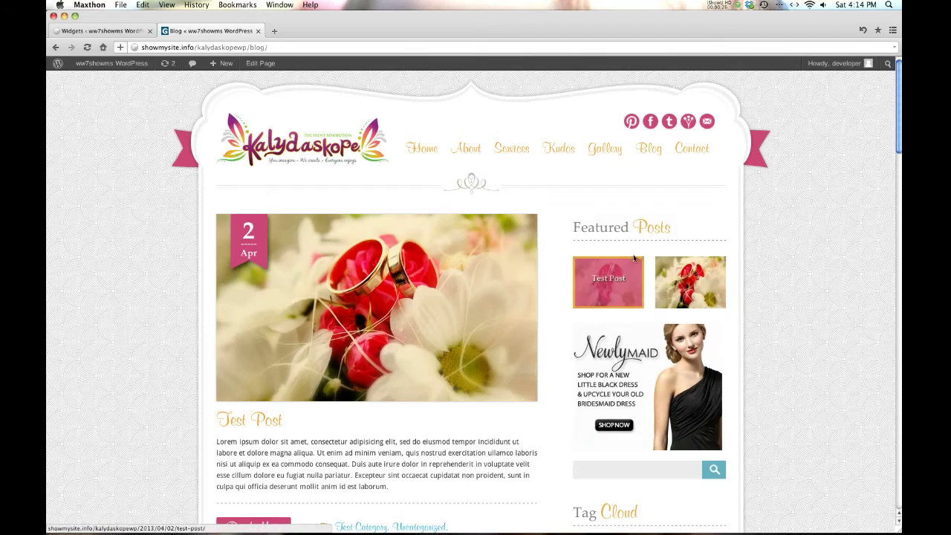
# Examine the widgets in the Blog page's sidebar, from Featured Posts down to the Text Widget.
pyautogui.scroll(-4, 638, 282)
pyautogui.scroll(-4, 632, 297)
pyautogui.scroll(-10, 615, 340)
pyautogui.scroll(-20, 615, 340)
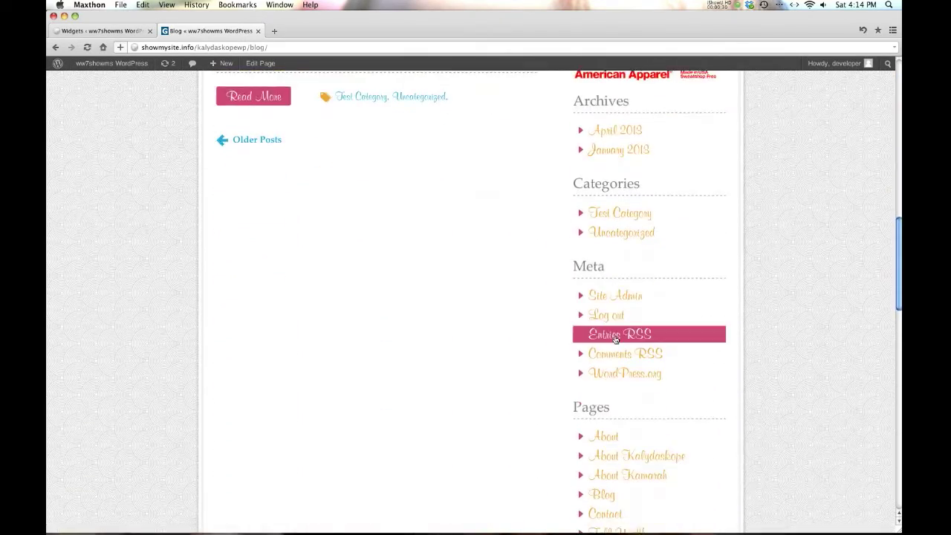
pyautogui.scroll(-10, 615, 339)
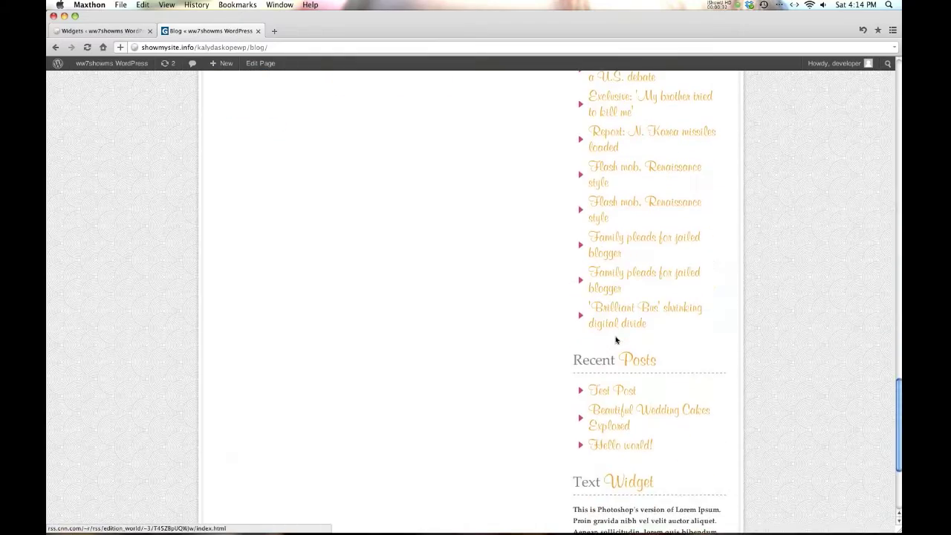
pyautogui.scroll(5, 616, 342)
pyautogui.scroll(2, 615, 344)
pyautogui.scroll(-5, 615, 343)
pyautogui.scroll(8, 617, 389)
pyautogui.scroll(15, 617, 389)
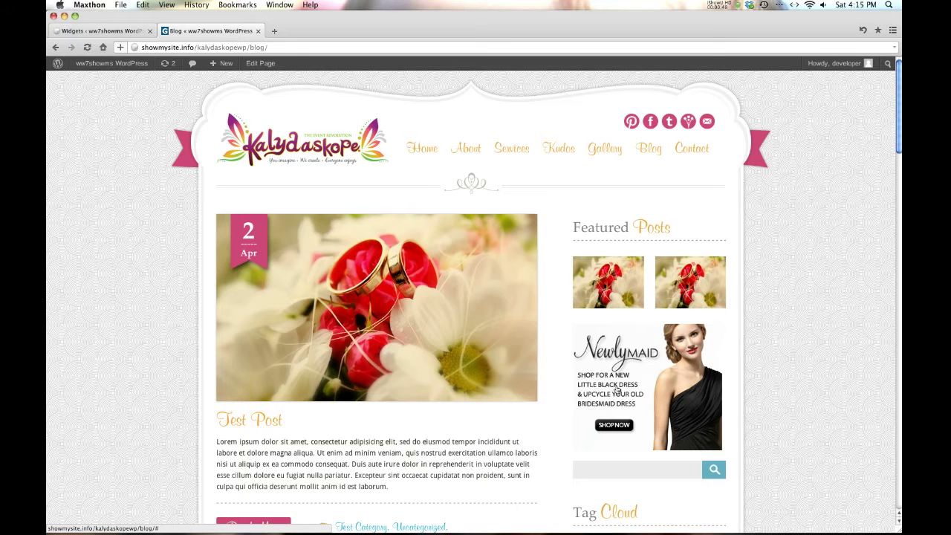
# Return to the site's home page and view the three boxes beneath the green banner.
pyautogui.click(160, 425)
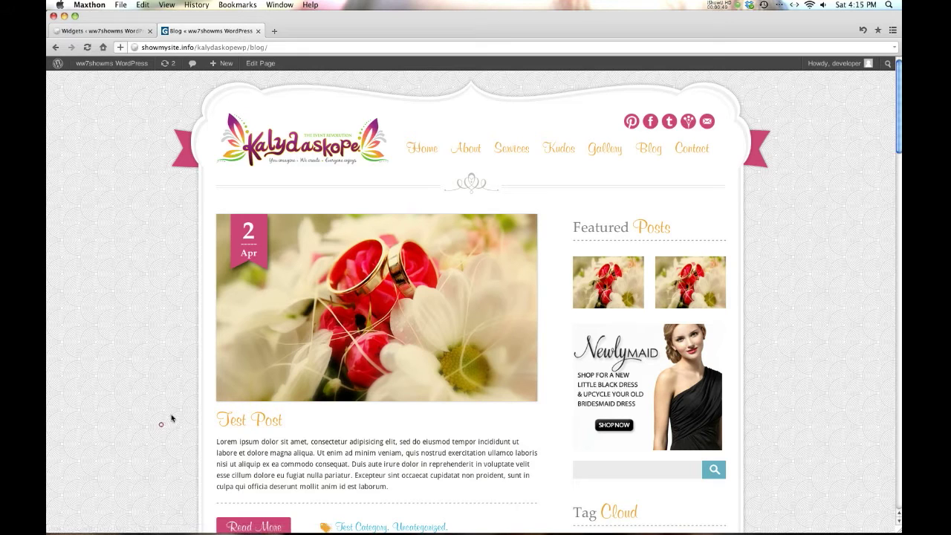
pyautogui.click(265, 139)
pyautogui.scroll(-5, 420, 379)
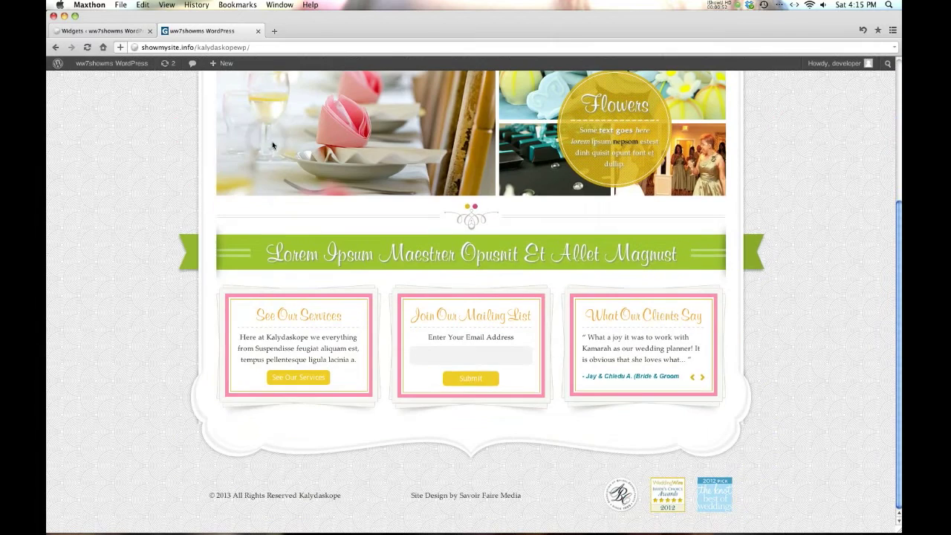
# Compare the Home widgets area on the WordPress Widgets admin page with the three boxes on the home page.
pyautogui.click(94, 32)
pyautogui.moveTo(80, 178)
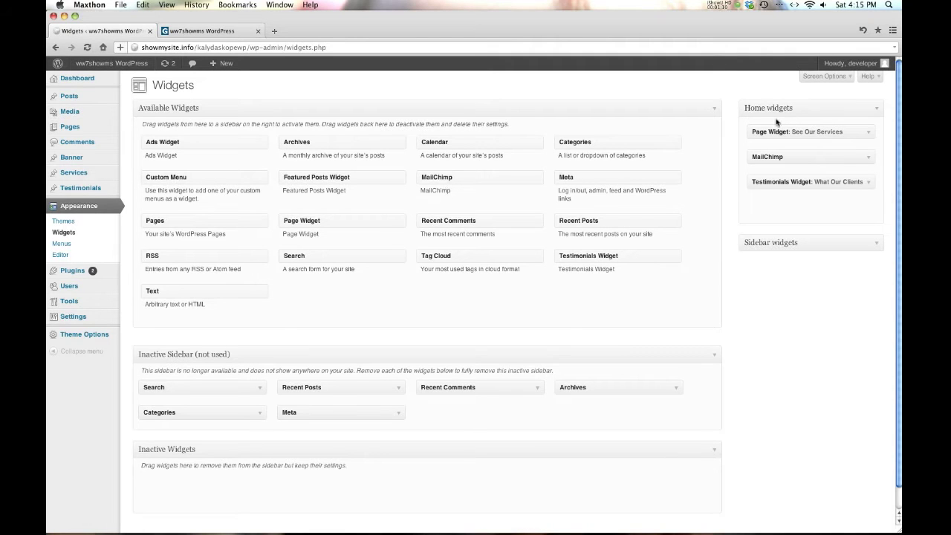
pyautogui.click(200, 31)
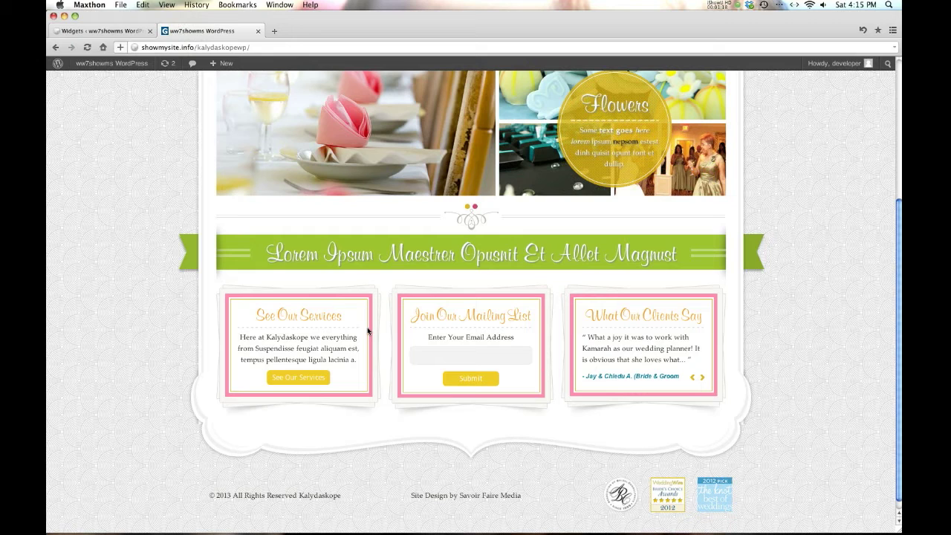
# Expand the Sidebar widgets area on the Widgets admin page and review the widgets it contains.
pyautogui.click(110, 30)
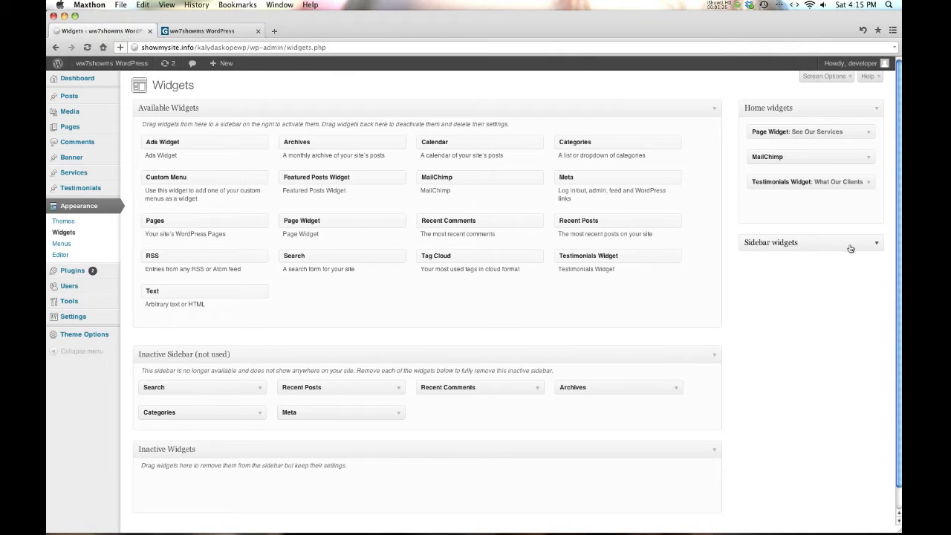
pyautogui.click(877, 246)
pyautogui.scroll(-4, 877, 239)
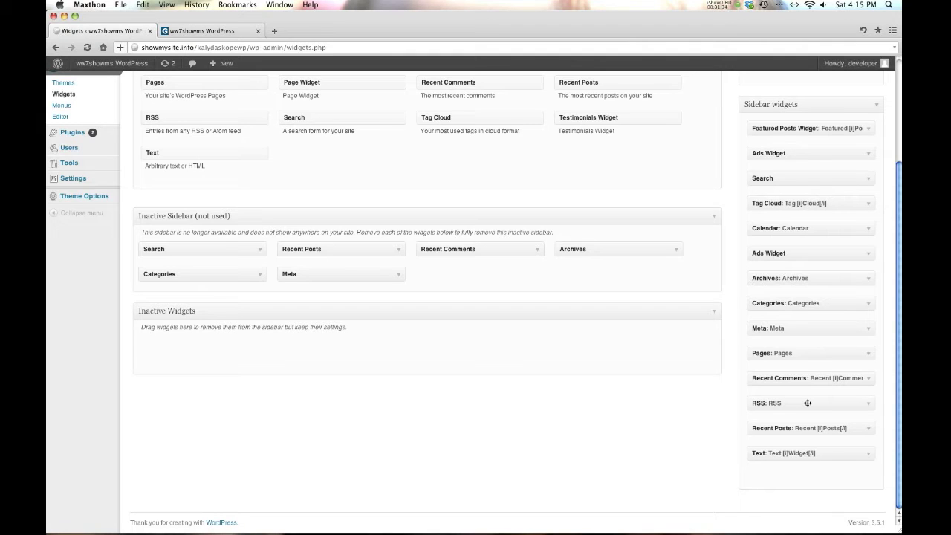
pyautogui.scroll(4, 808, 403)
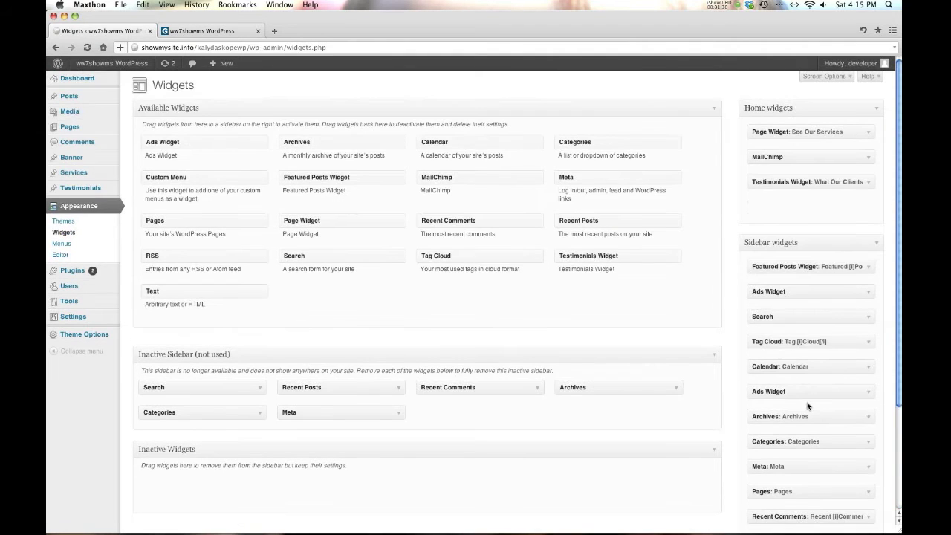
# Expand the See Our Services Page Widget and review its title, button title, text and linked-page options.
pyautogui.click(868, 132)
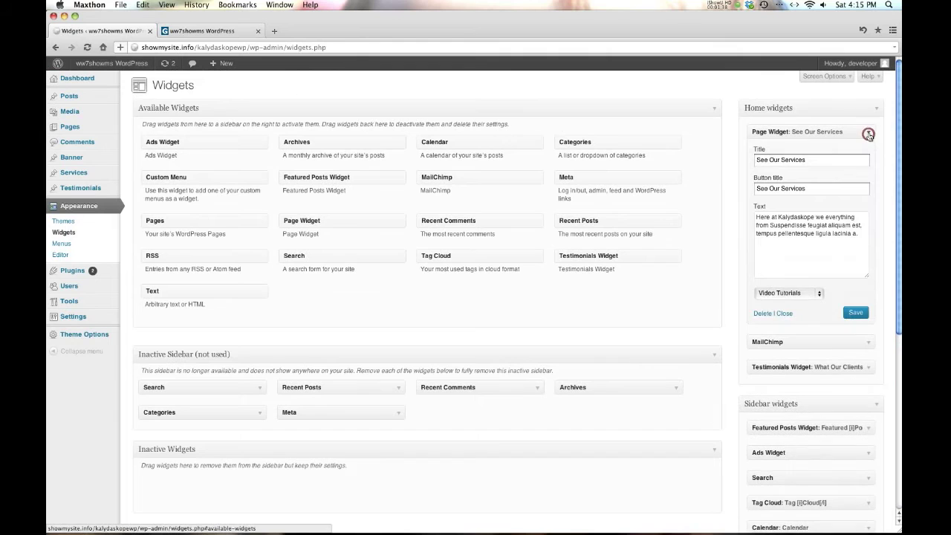
pyautogui.tripleClick(796, 159)
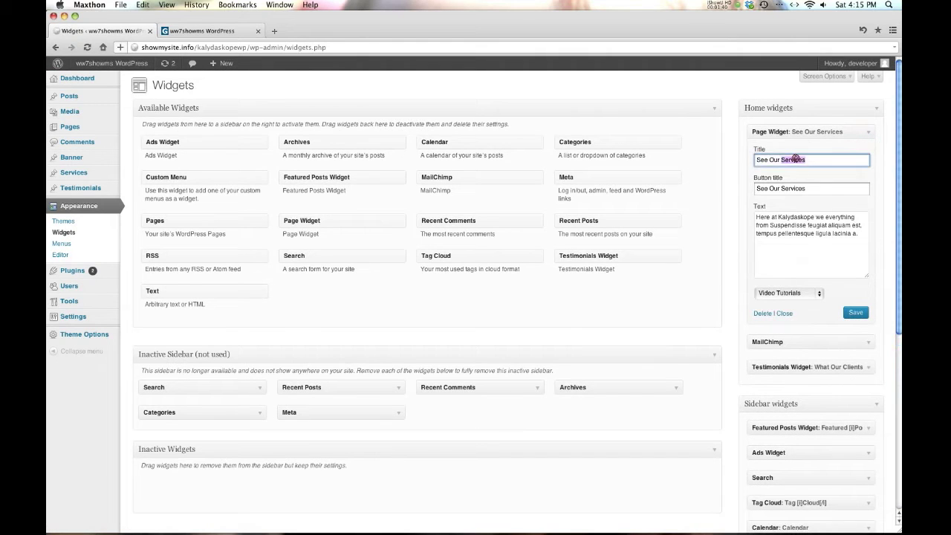
pyautogui.tripleClick(787, 189)
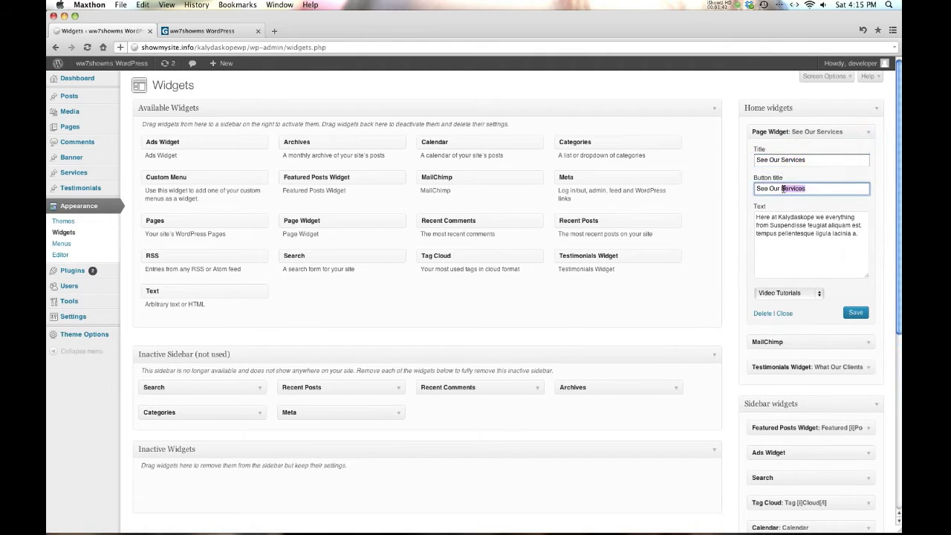
pyautogui.tripleClick(811, 238)
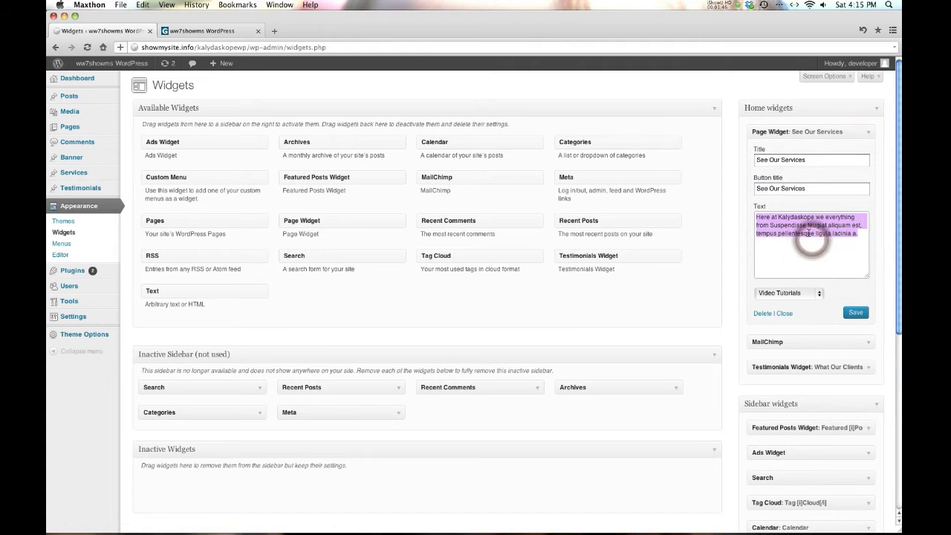
pyautogui.click(793, 297)
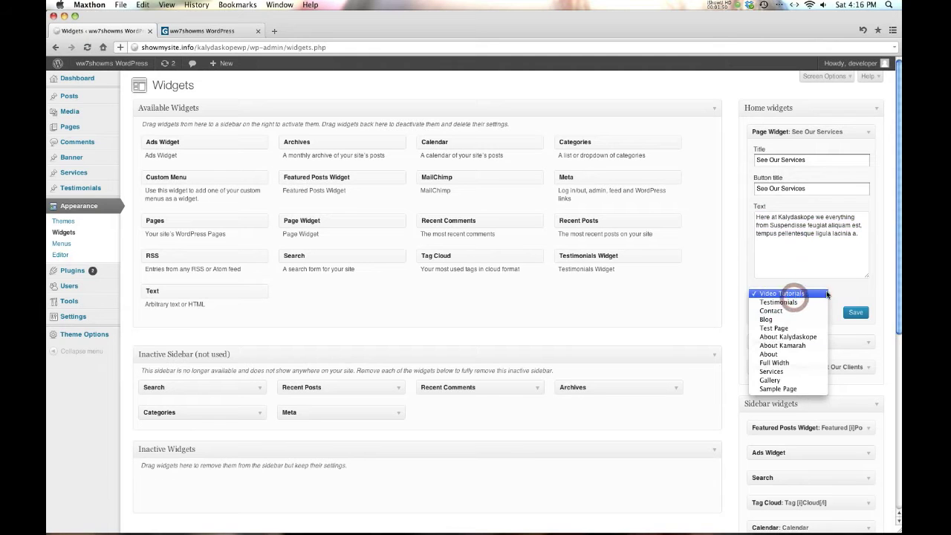
pyautogui.click(792, 297)
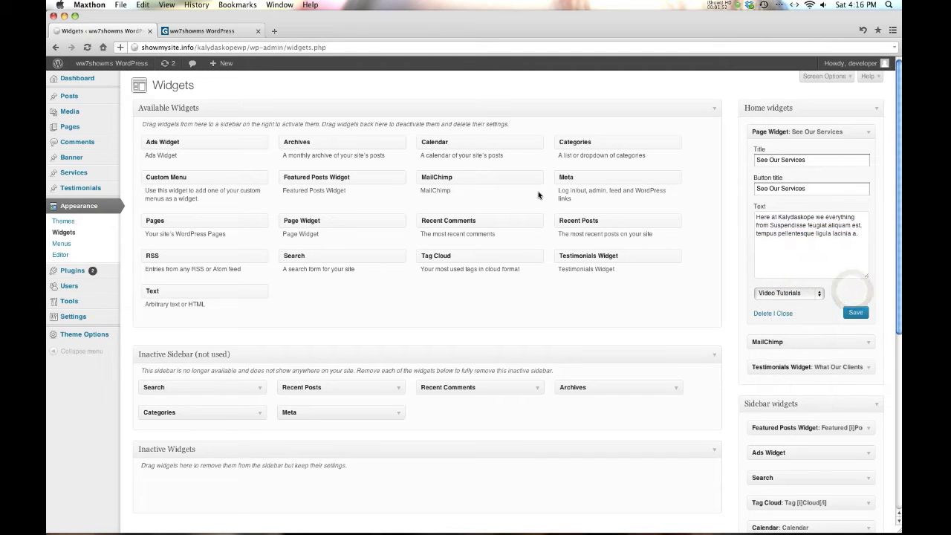
# Follow the See Our Services button on the site's home page to the Services page.
pyautogui.click(191, 35)
pyautogui.click(208, 416)
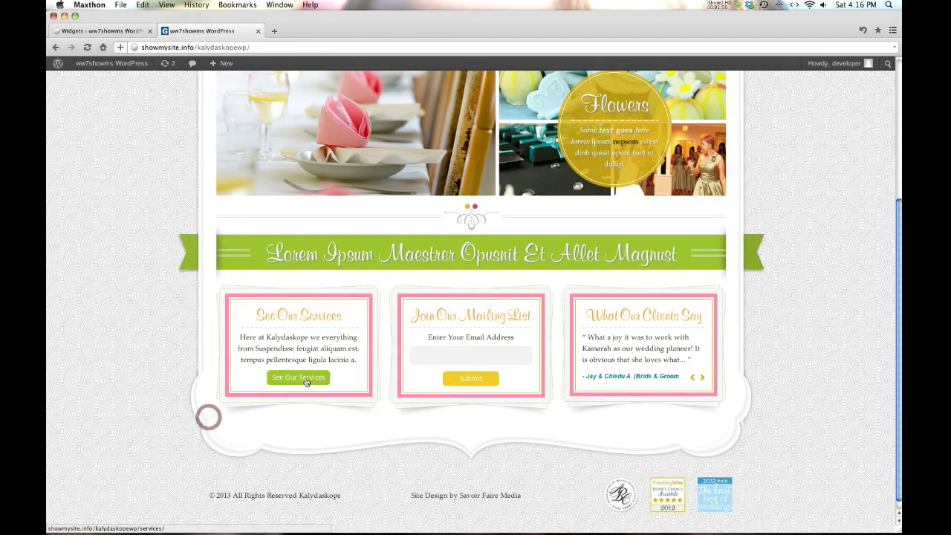
pyautogui.click(306, 382)
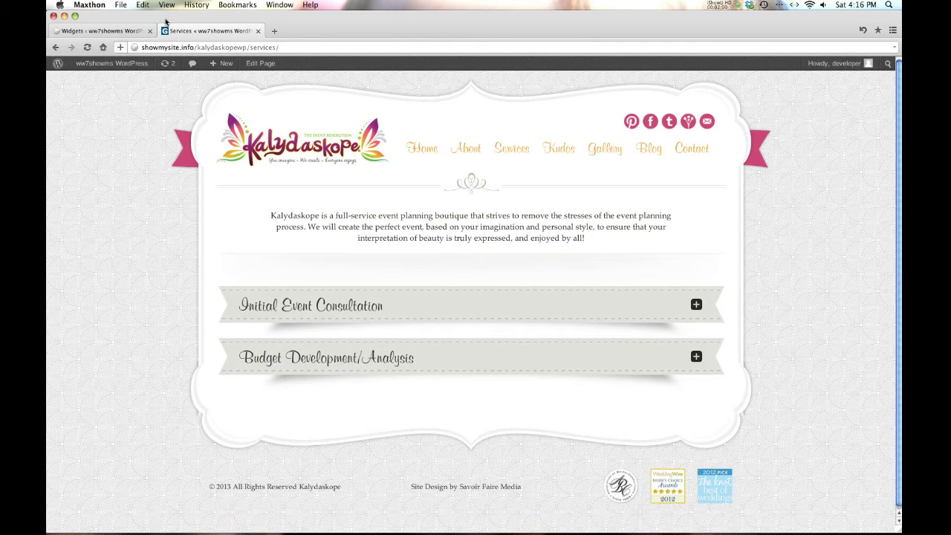
# Compare the Page Widget's title and button title fields with the See Our Services box on the home page.
pyautogui.click(88, 31)
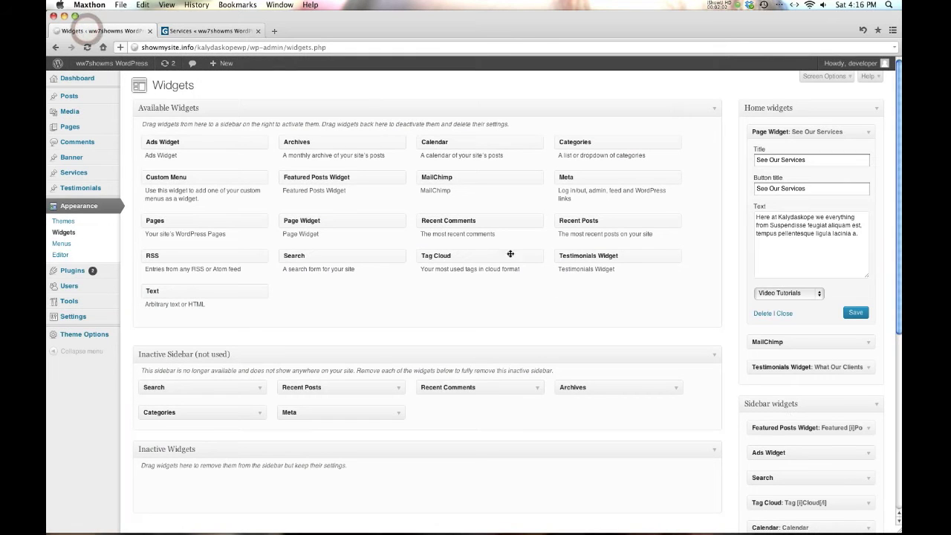
pyautogui.tripleClick(797, 160)
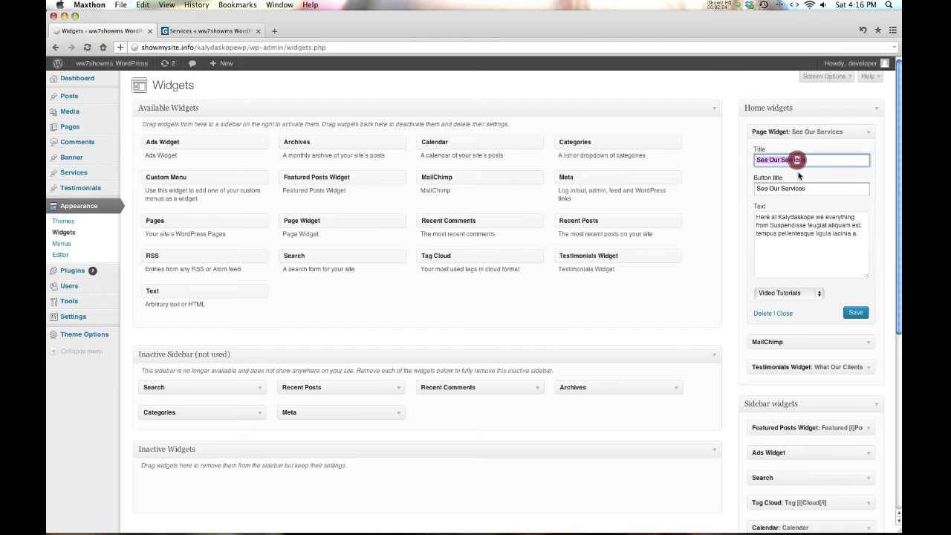
pyautogui.tripleClick(785, 189)
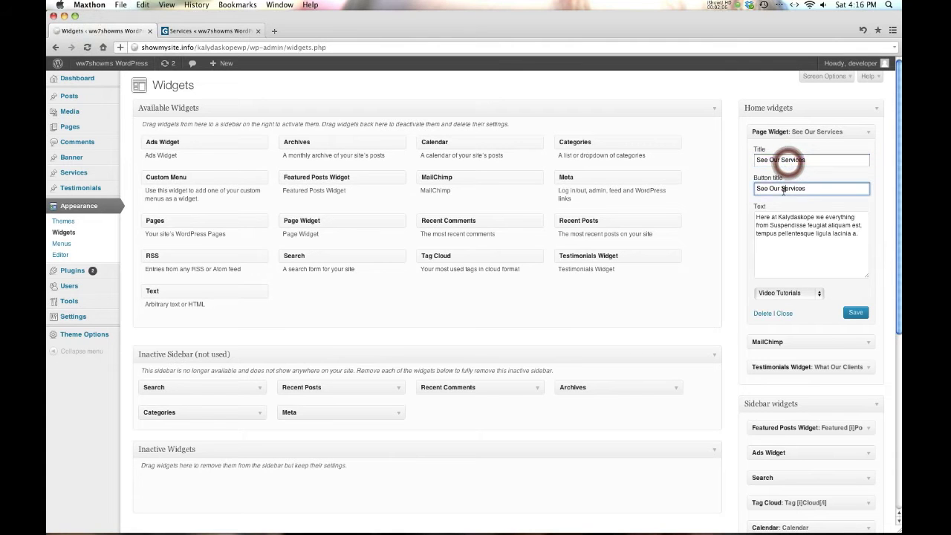
pyautogui.click(209, 29)
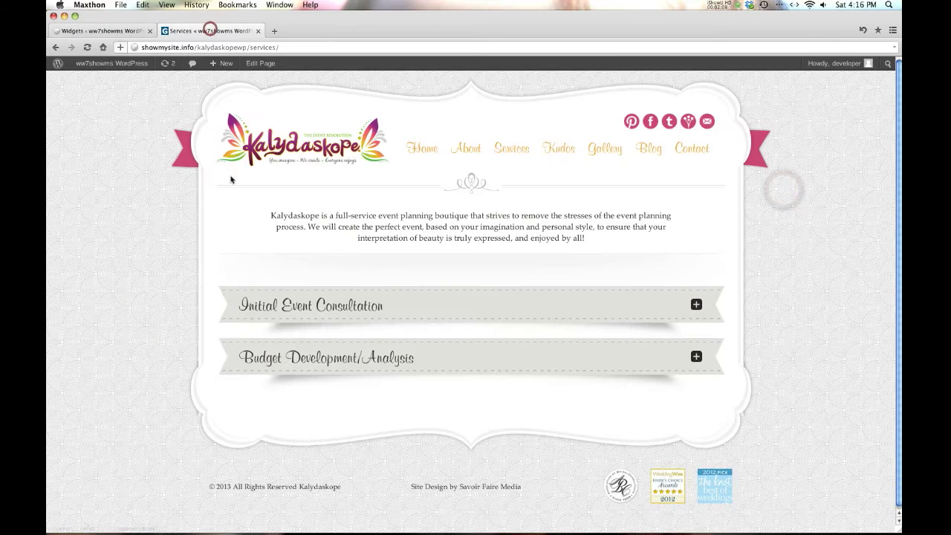
pyautogui.click(298, 150)
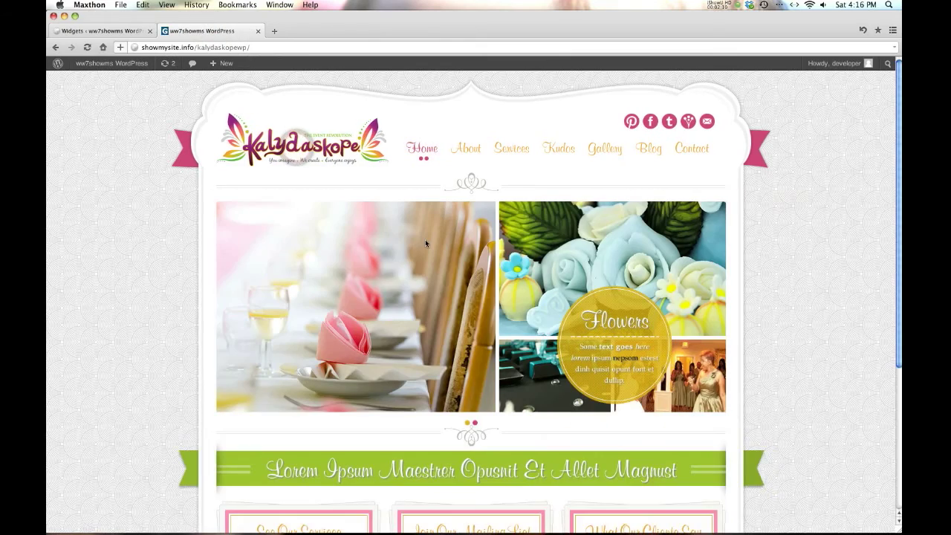
pyautogui.scroll(-5, 425, 243)
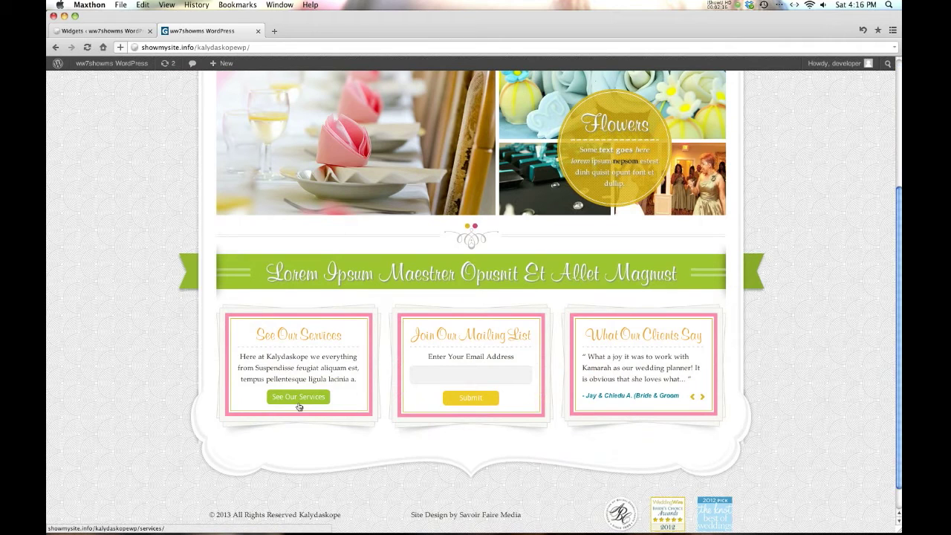
pyautogui.scroll(1, 148, 125)
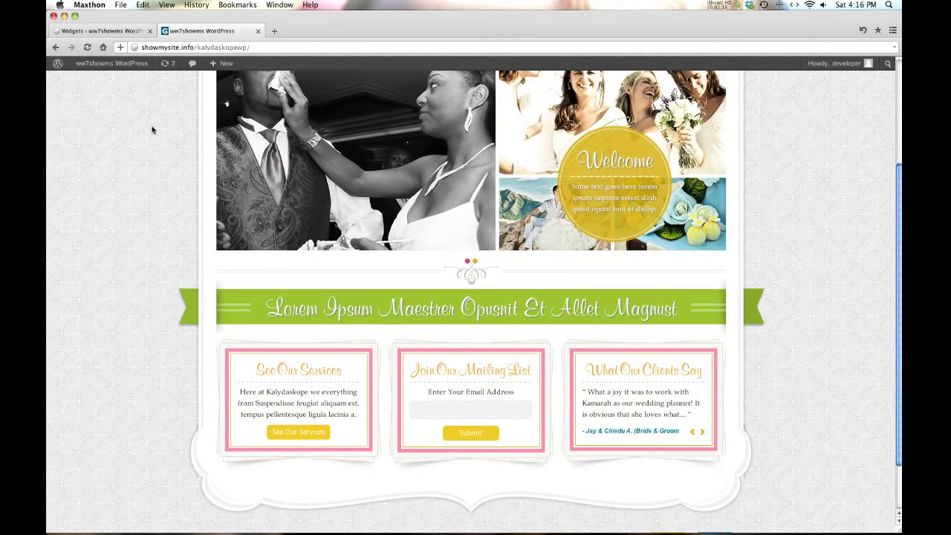
# Compare the Page Widget's text field with the description in the home page's See Our Services box.
pyautogui.click(116, 33)
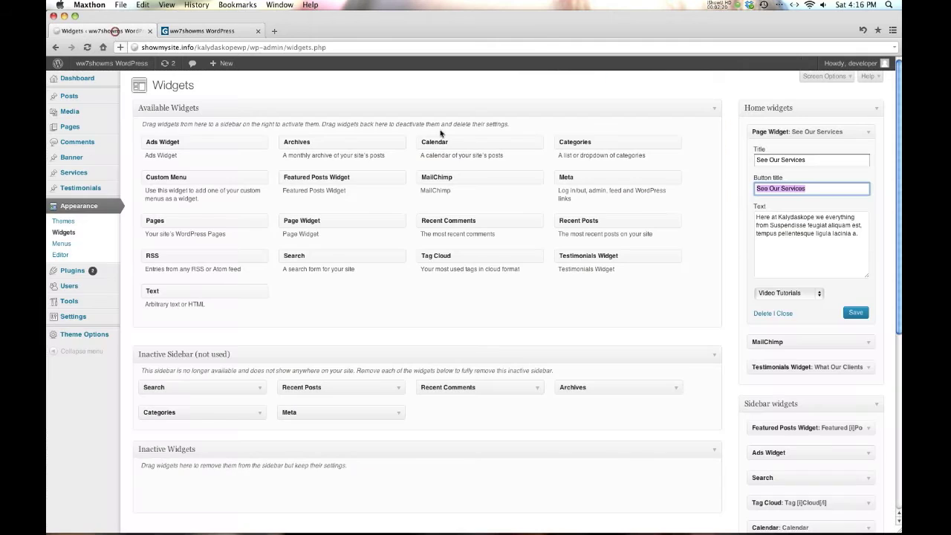
pyautogui.tripleClick(785, 219)
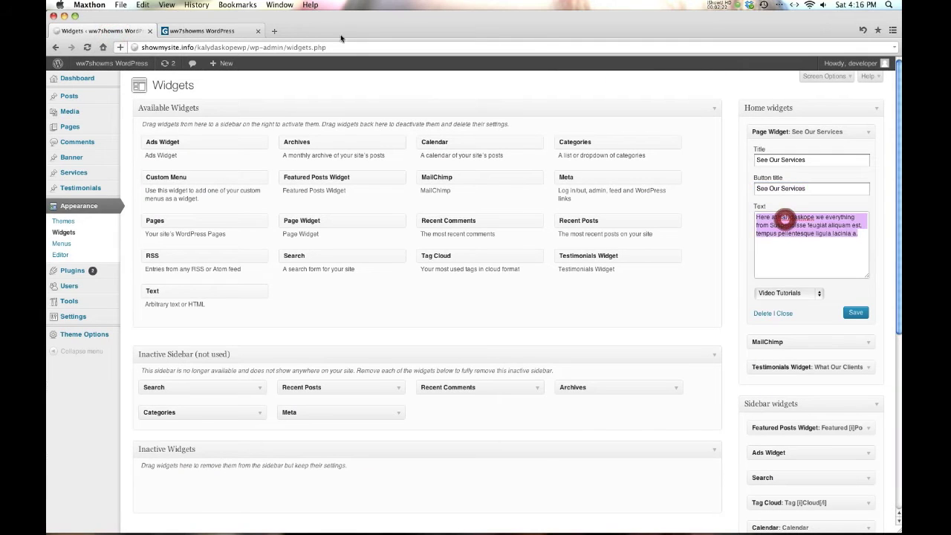
pyautogui.click(202, 28)
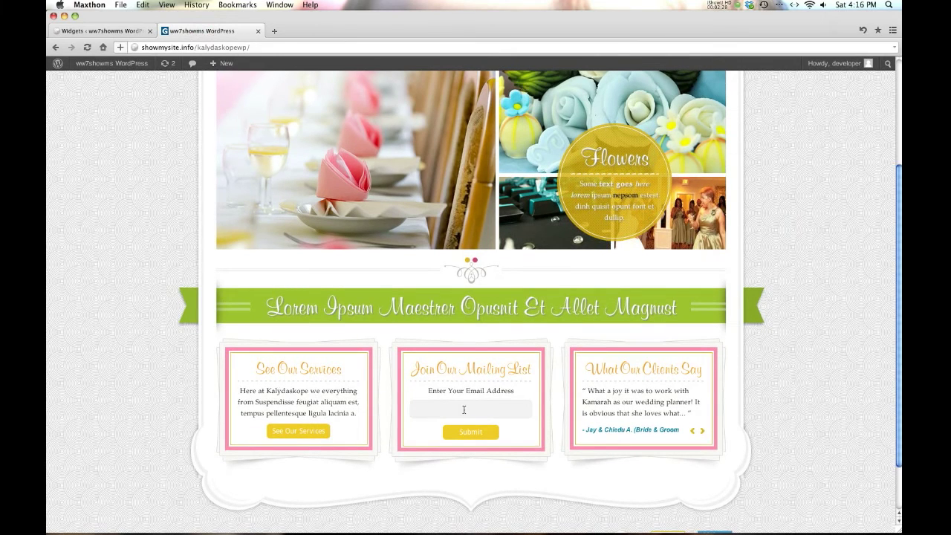
pyautogui.scroll(-1, 358, 413)
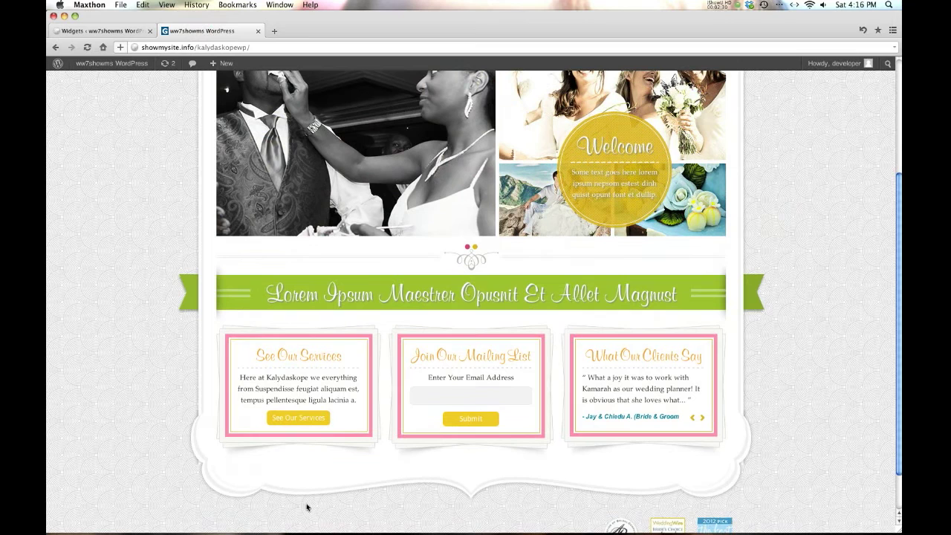
# Set the See Our Services Page Widget's linked page to Services, save it and collapse the widget.
pyautogui.click(116, 30)
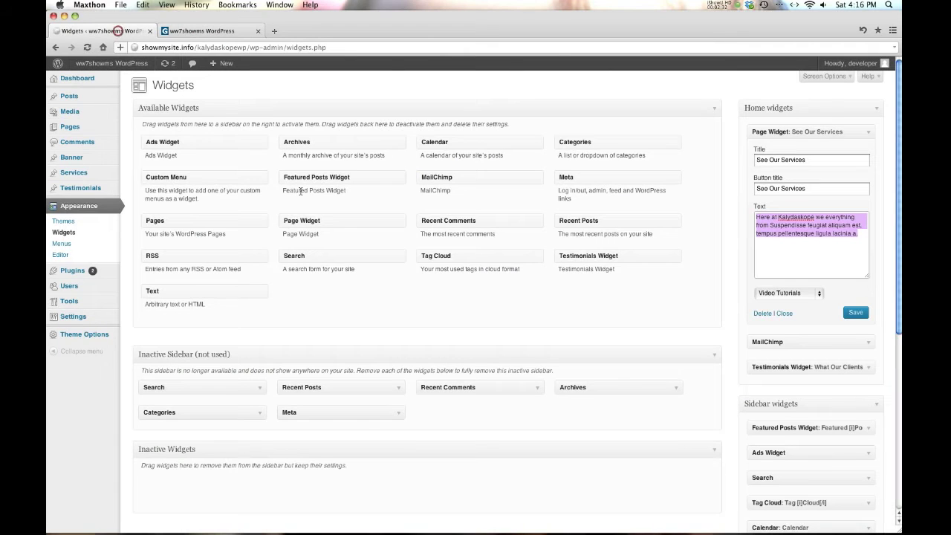
pyautogui.click(796, 294)
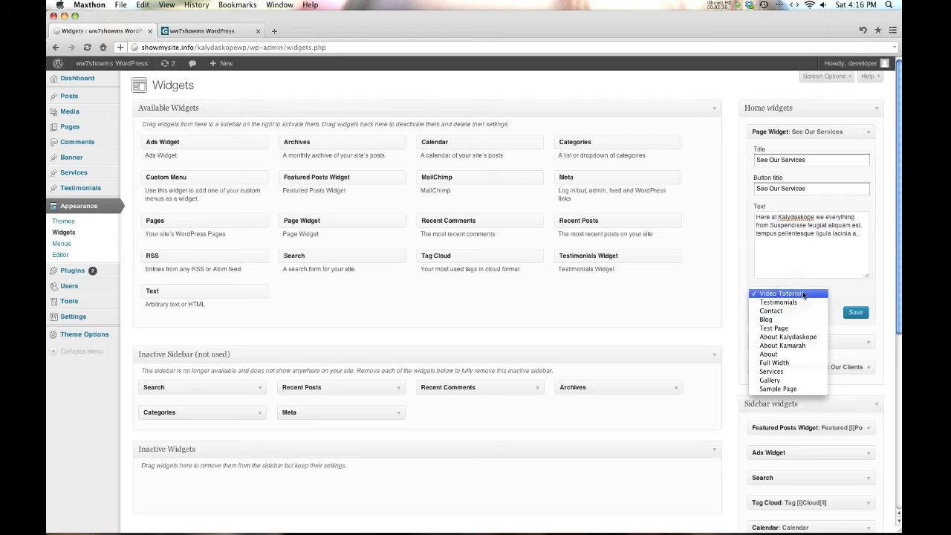
pyautogui.click(790, 371)
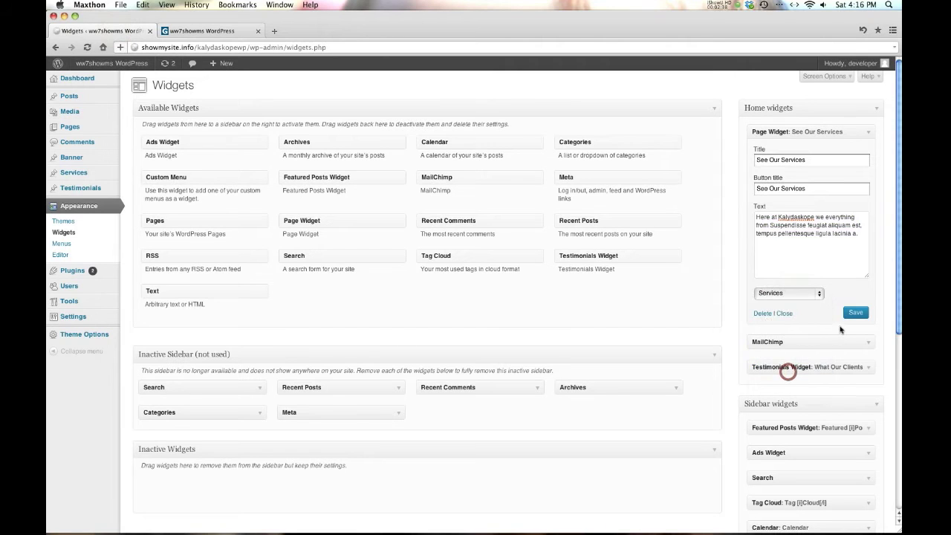
pyautogui.click(852, 313)
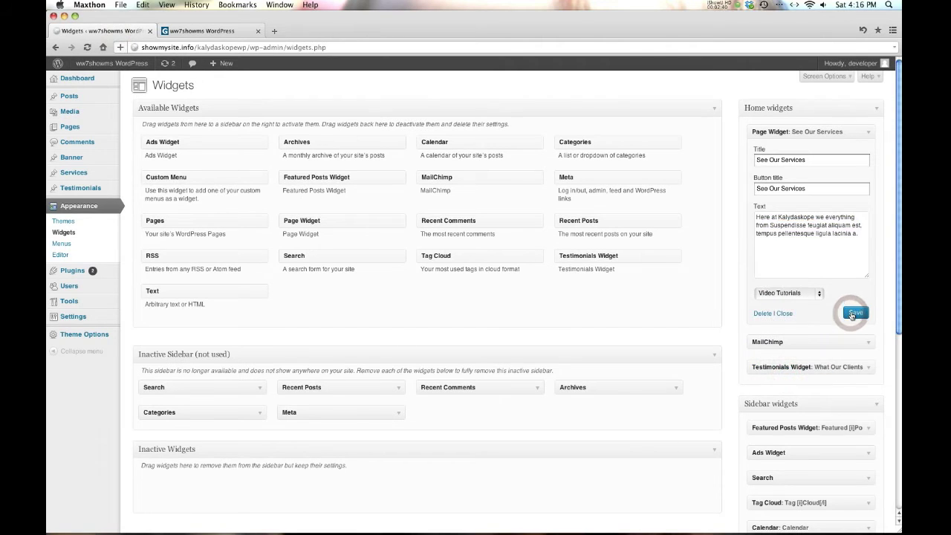
pyautogui.click(785, 315)
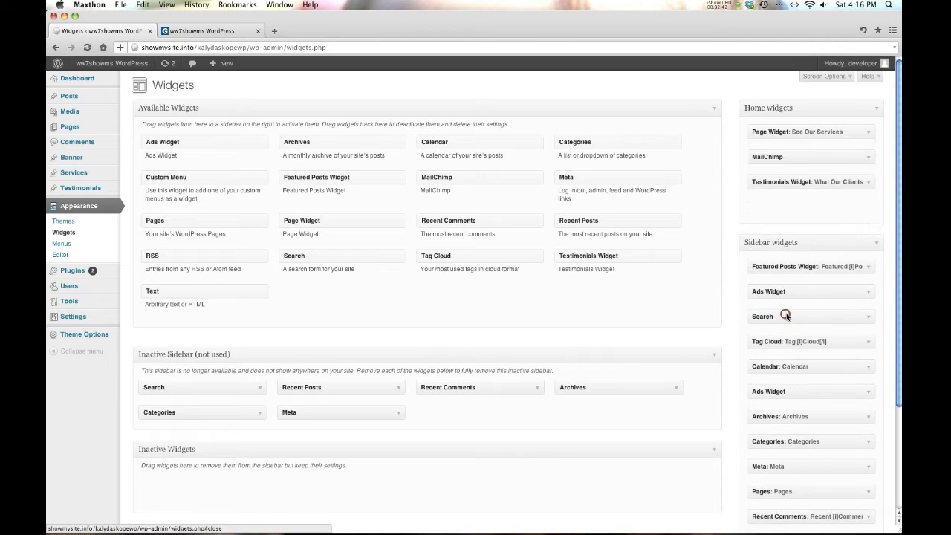
# Expand the MailChimp widget in Home widgets, examine its title and link fields, and collapse it.
pyautogui.click(868, 161)
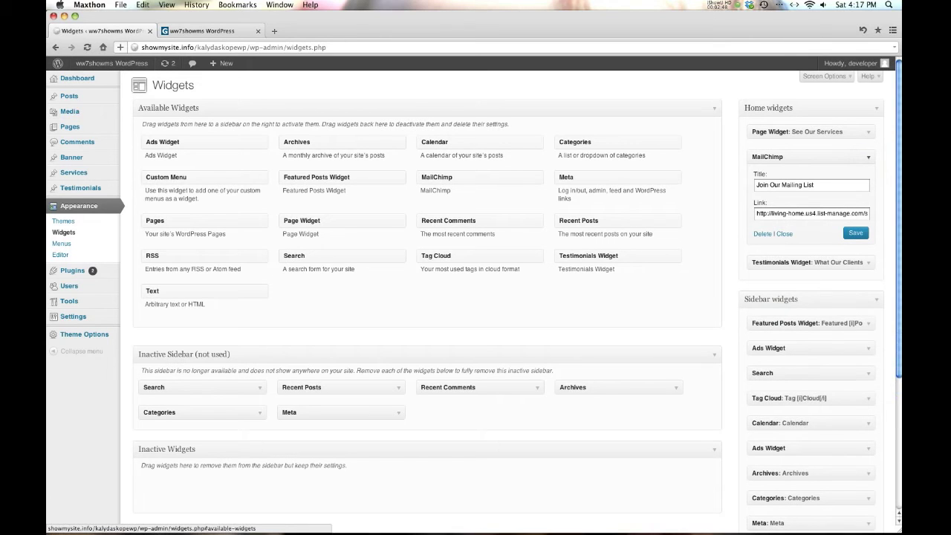
pyautogui.tripleClick(791, 214)
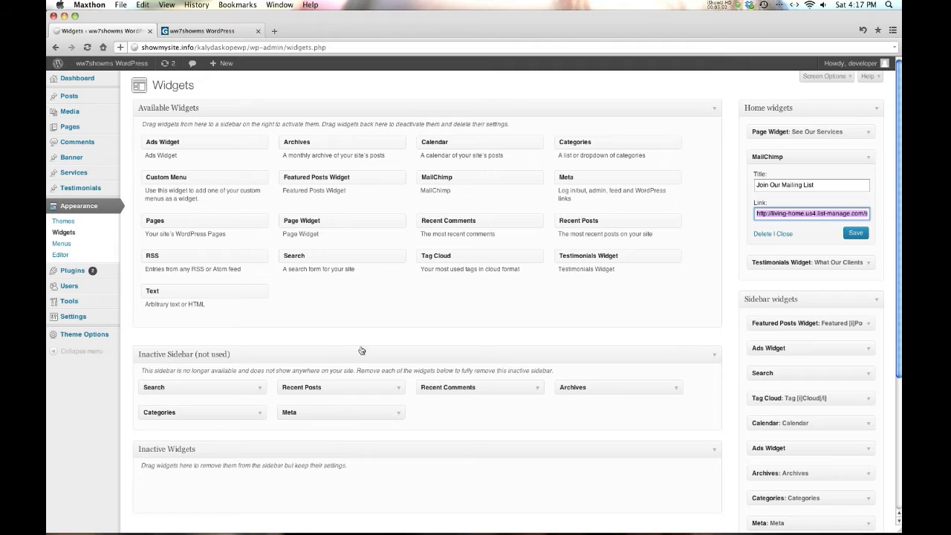
pyautogui.click(785, 234)
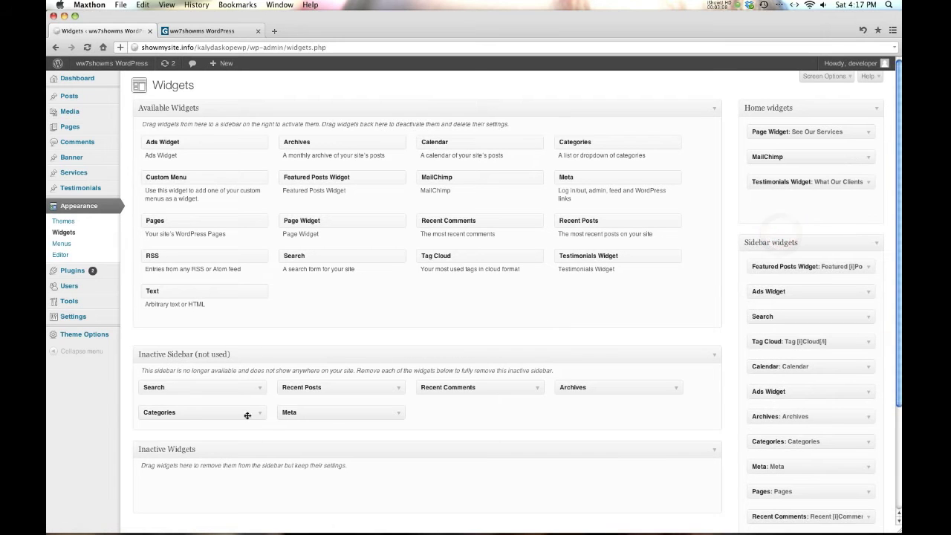
# Move the MailChimp widget from Home widgets to Inactive Widgets.
pyautogui.scroll(-2, 272, 434)
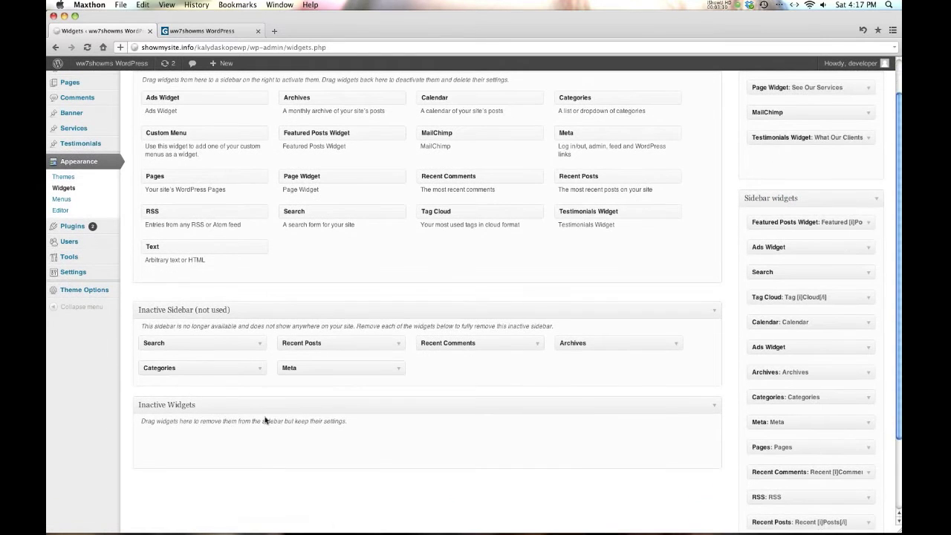
pyautogui.moveTo(829, 139); pyautogui.dragTo(507, 439)
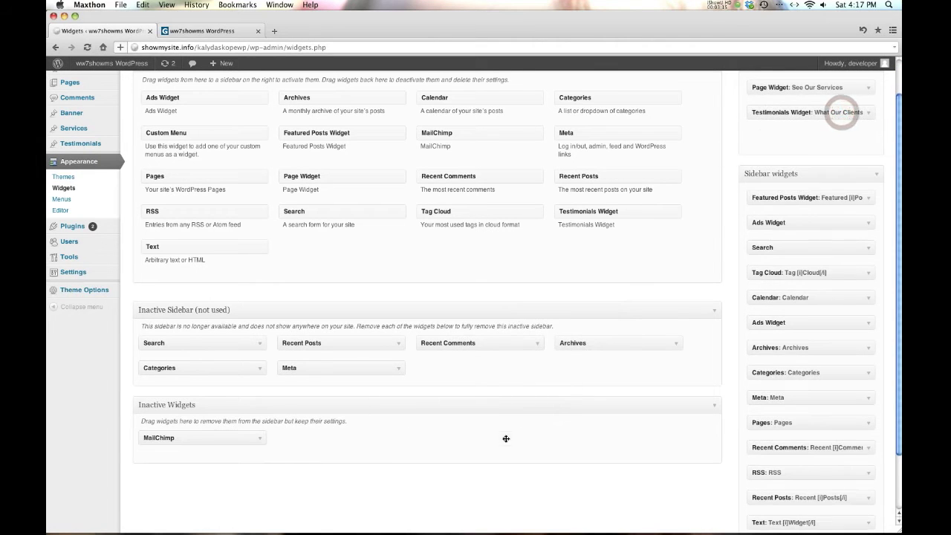
pyautogui.click(259, 439)
pyautogui.click(260, 438)
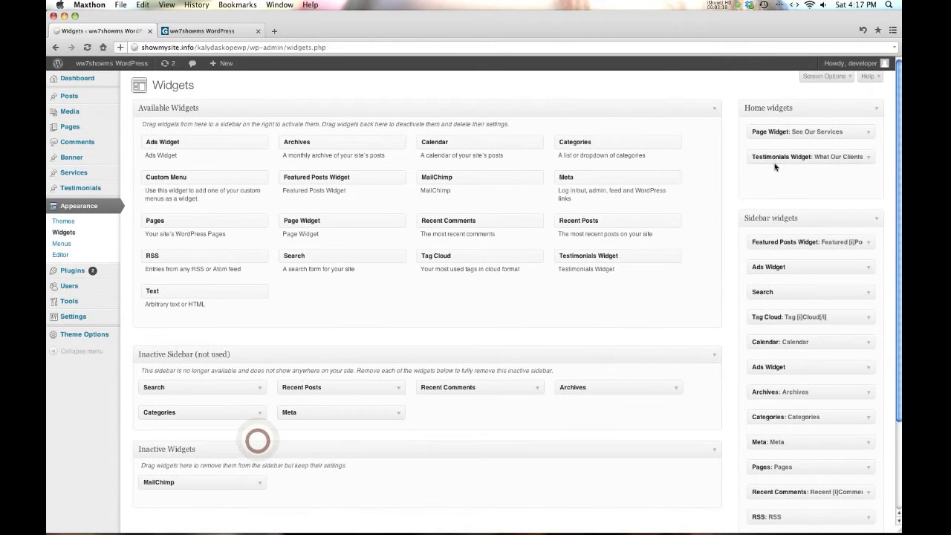
# Reload the site's home page to check the boxes without the MailChimp widget.
pyautogui.click(195, 30)
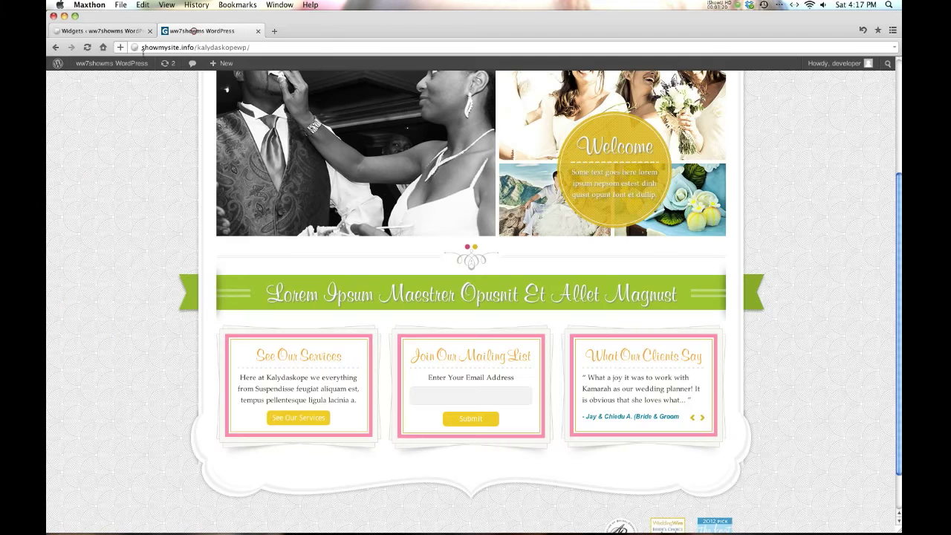
pyautogui.click(87, 47)
pyautogui.click(87, 47)
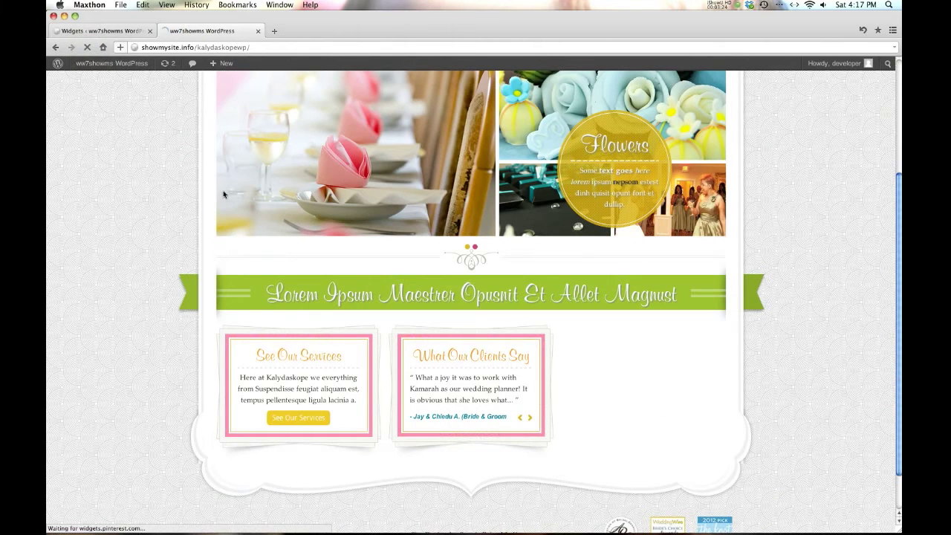
# Add a Text widget at the end of Home widgets, title it "Text Box", fill its body with filler text and save it.
pyautogui.click(104, 31)
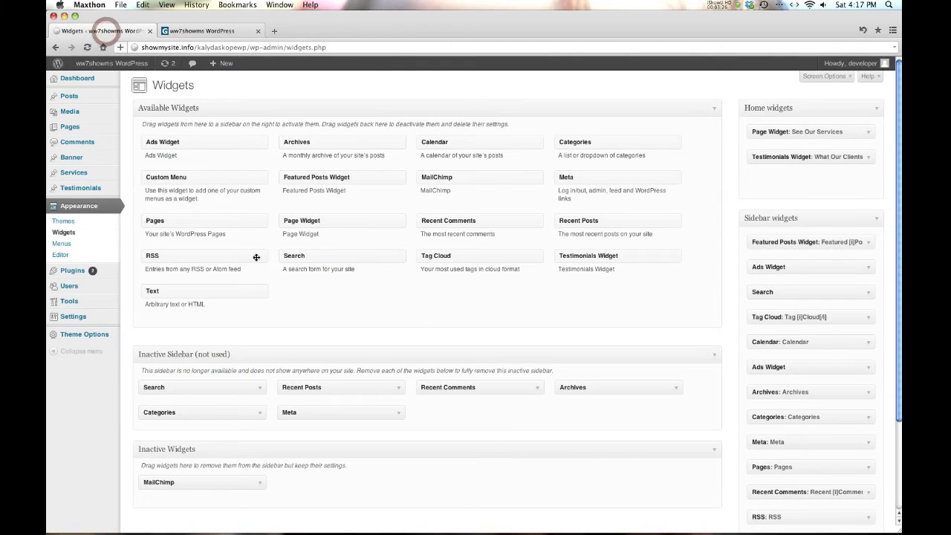
pyautogui.moveTo(194, 291); pyautogui.dragTo(792, 182)
pyautogui.moveTo(792, 182); pyautogui.dragTo(791, 183)
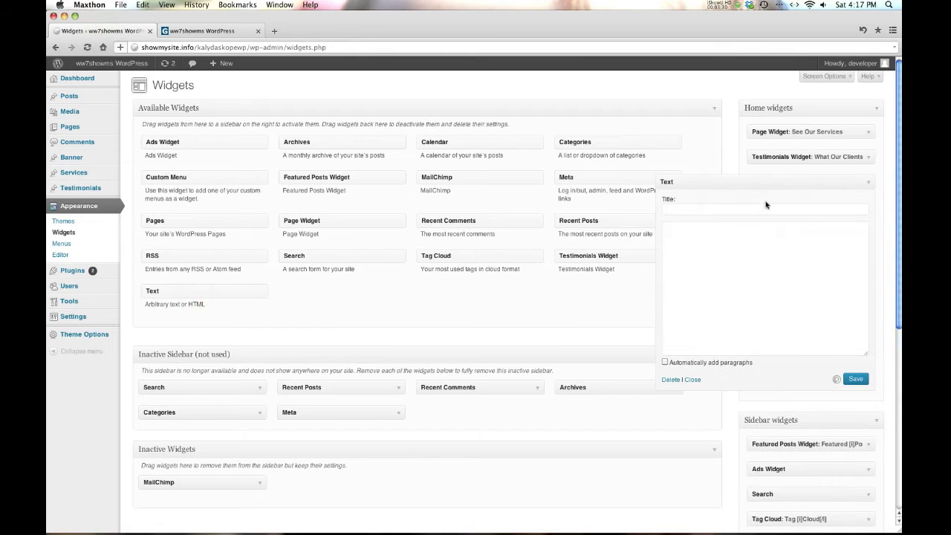
pyautogui.write('Text Box')
pyautogui.press('Tab')
pyautogui.write('asfd')
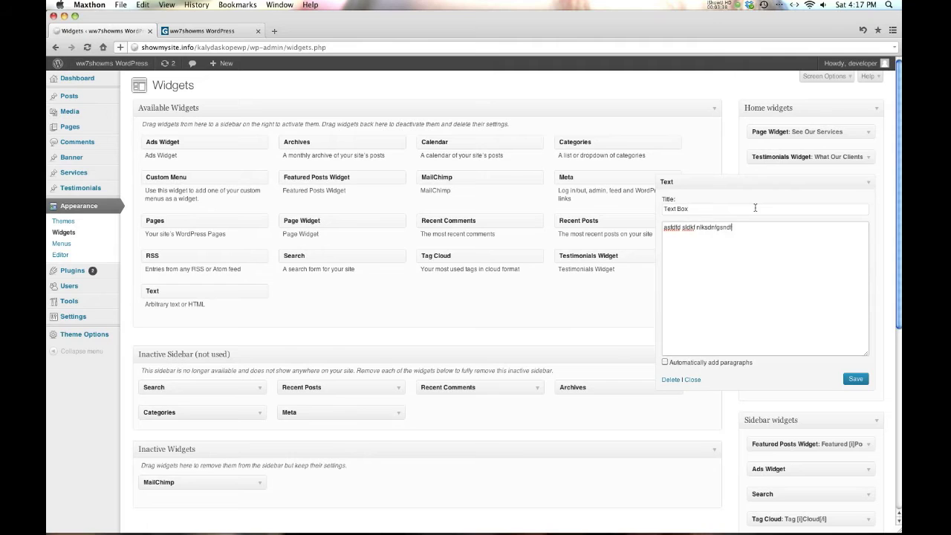
pyautogui.click(854, 380)
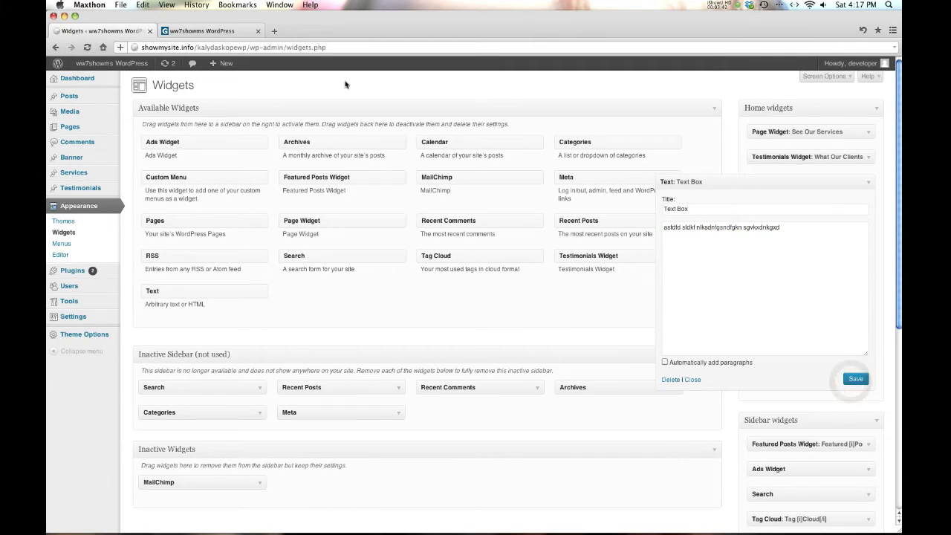
# Reload the home page and examine the new Text Box beside the other boxes.
pyautogui.click(222, 31)
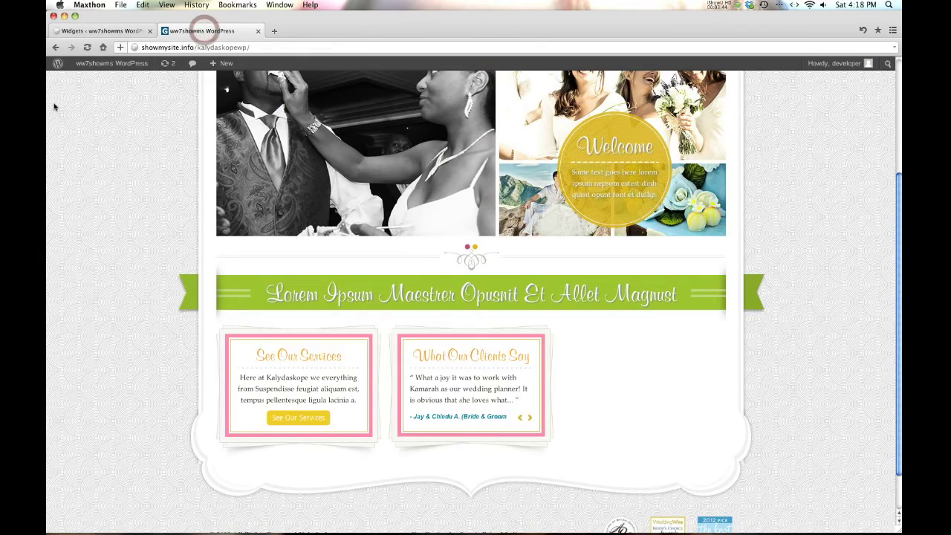
pyautogui.click(85, 48)
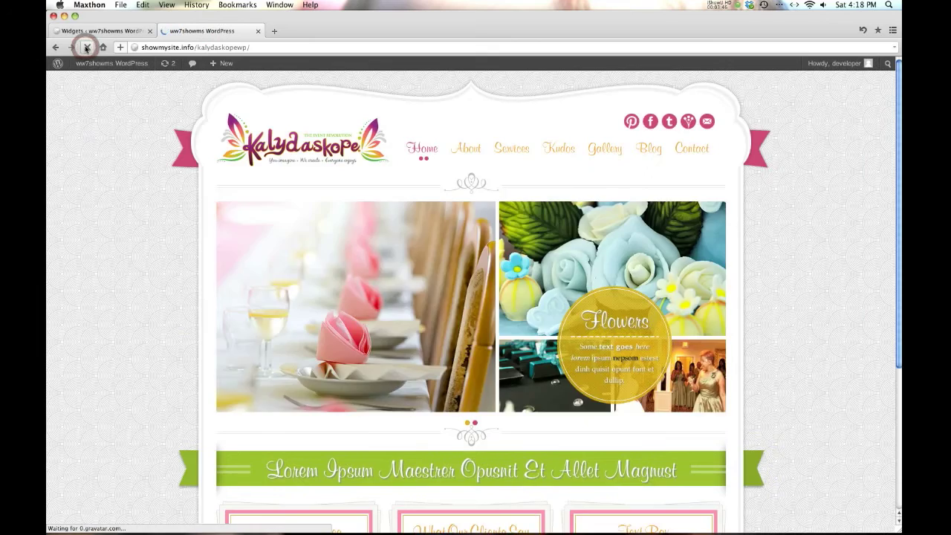
pyautogui.scroll(-1, 467, 206)
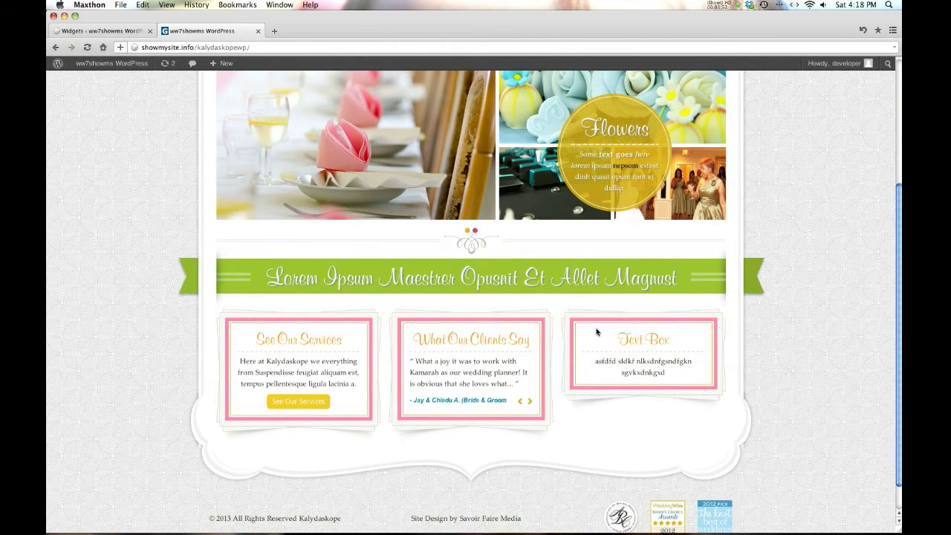
# Append more filler text to the Text Box widget's body, save it, and check the box on the reloaded home page.
pyautogui.click(121, 30)
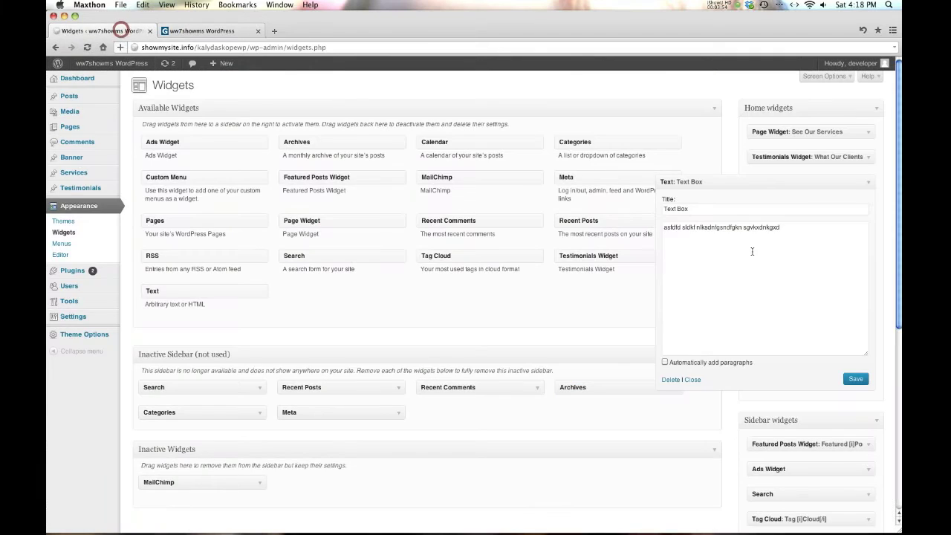
pyautogui.click(785, 229)
pyautogui.write("kjsdfkl jsdfkl sdfklj sfd sdf'kls fdksd'fl dlsfl sdlfks")
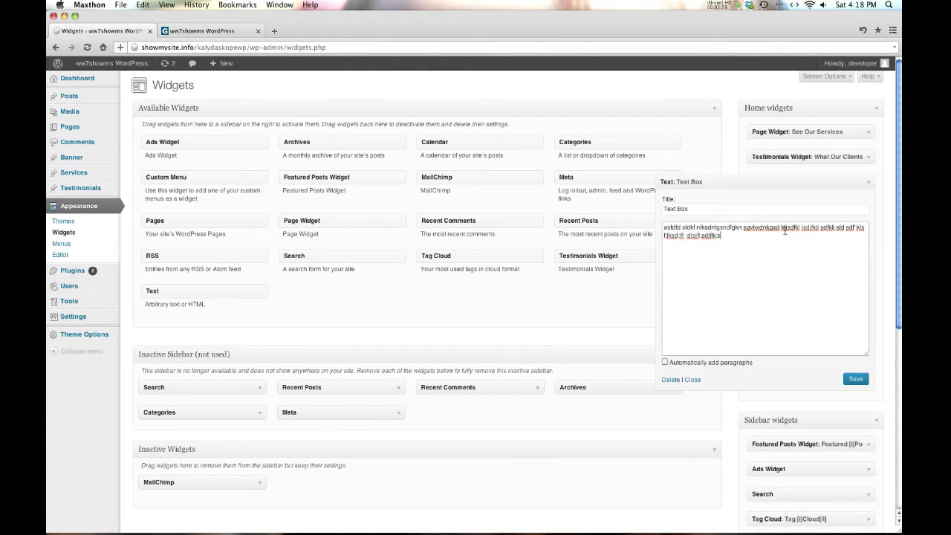
pyautogui.click(846, 378)
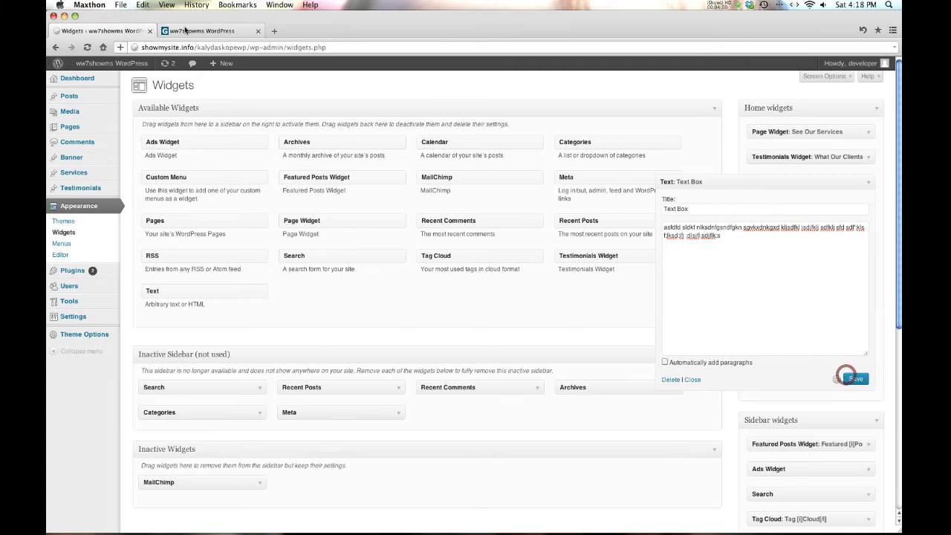
pyautogui.click(186, 31)
pyautogui.click(86, 46)
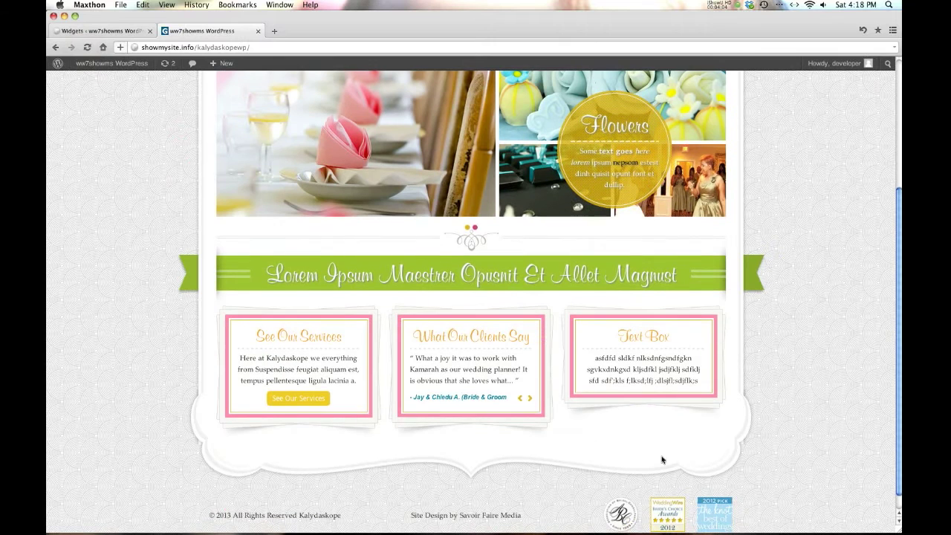
# Delete the Text Box widget and move MailChimp from Inactive Widgets back between the Page and Testimonials widgets in Home widgets.
pyautogui.click(119, 32)
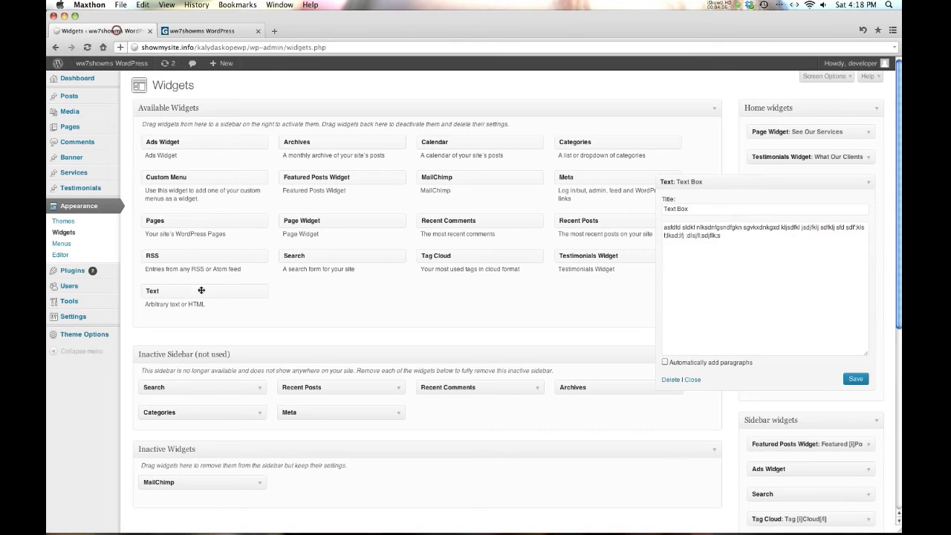
pyautogui.click(672, 383)
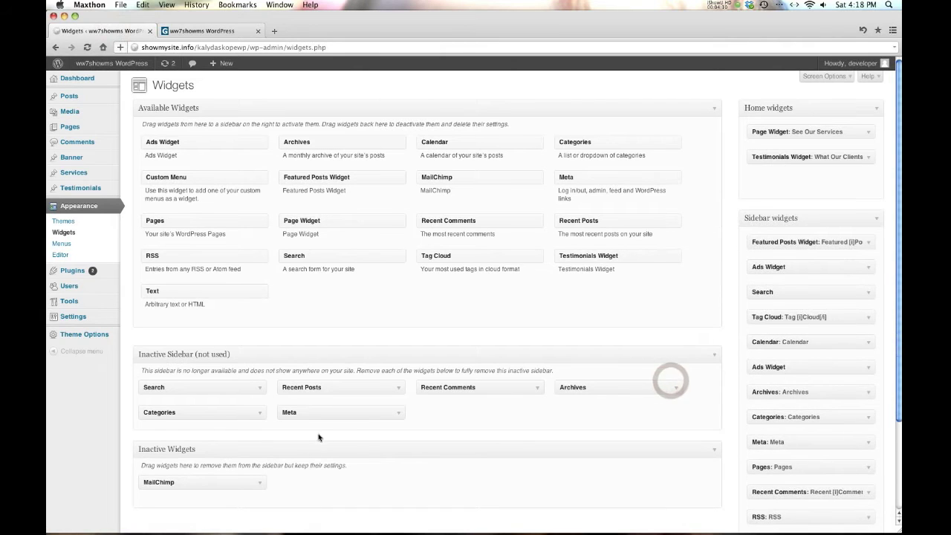
pyautogui.moveTo(228, 483); pyautogui.dragTo(830, 163)
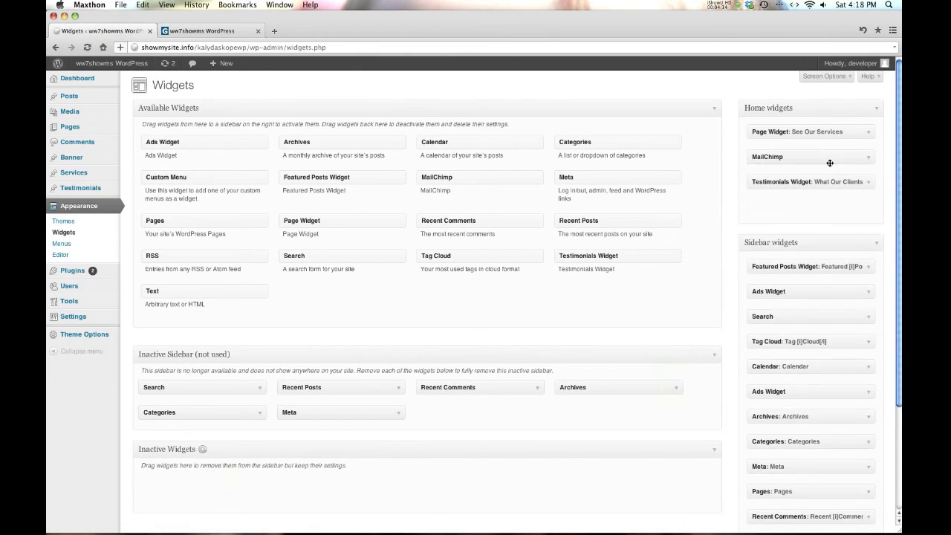
# Expand the Testimonials Widget's settings and follow the What Our Clients Say title on the home page.
pyautogui.click(867, 184)
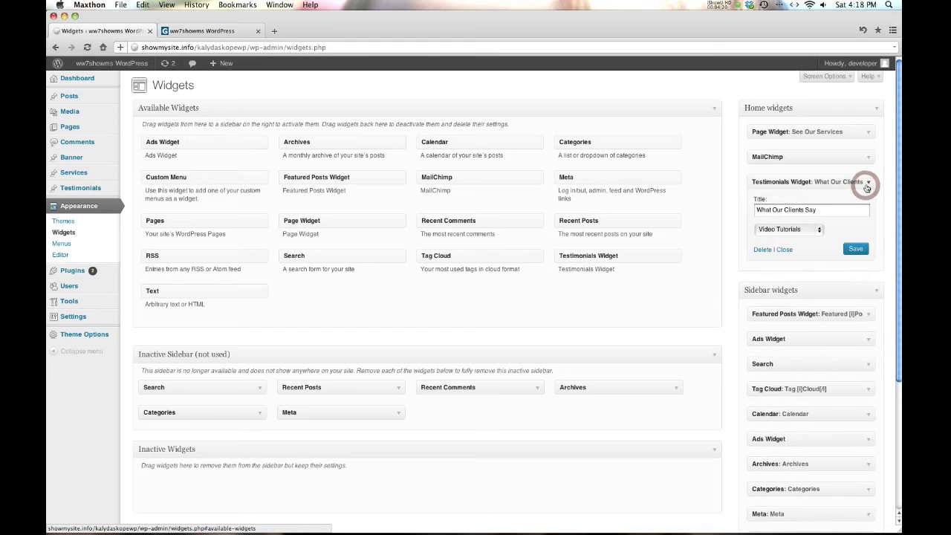
pyautogui.click(195, 33)
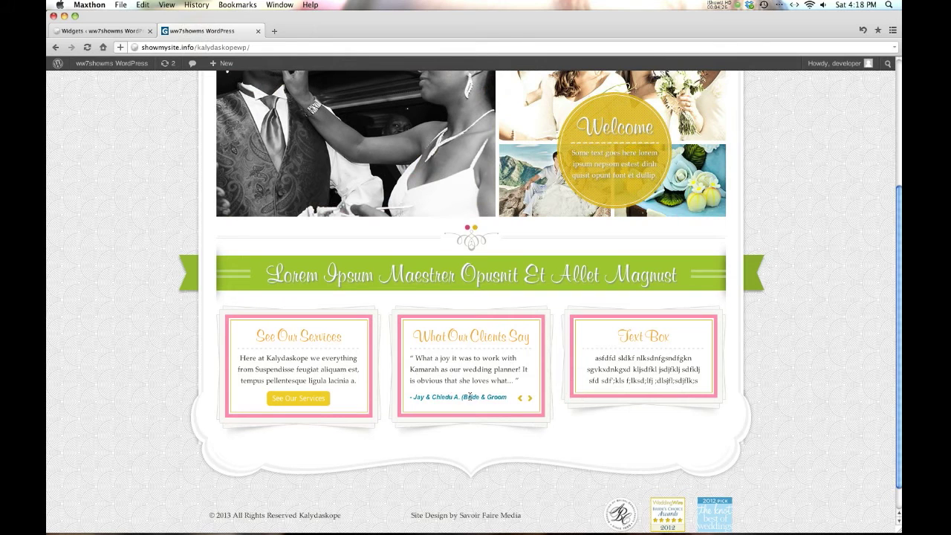
pyautogui.moveTo(463, 355); pyautogui.dragTo(461, 350)
pyautogui.click(459, 342)
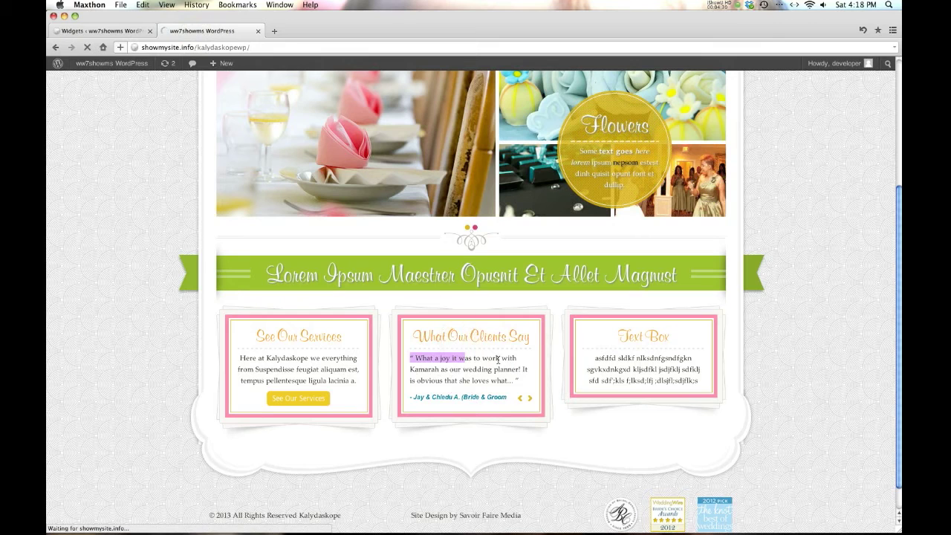
# Set the Testimonials Widget's linked page to Testimonials and save the widget.
pyautogui.click(121, 33)
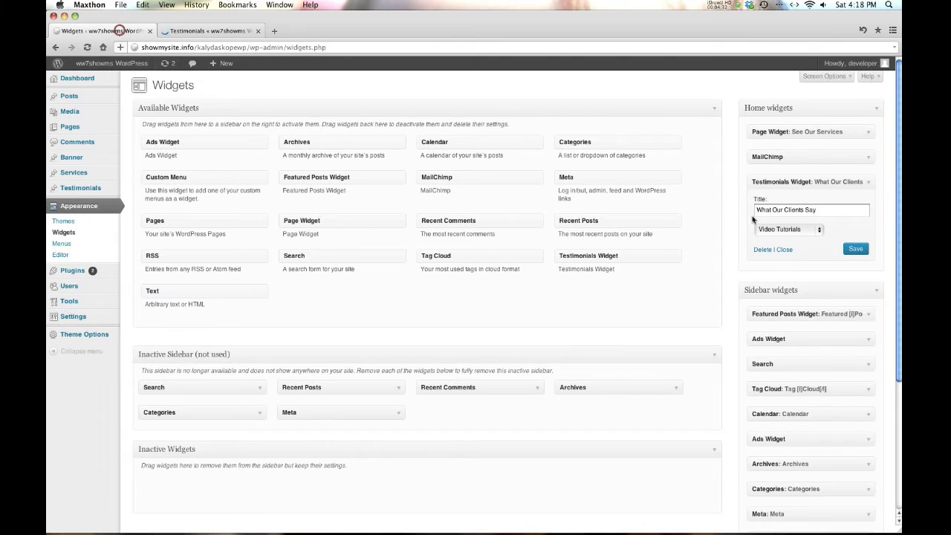
pyautogui.click(788, 231)
pyautogui.click(787, 238)
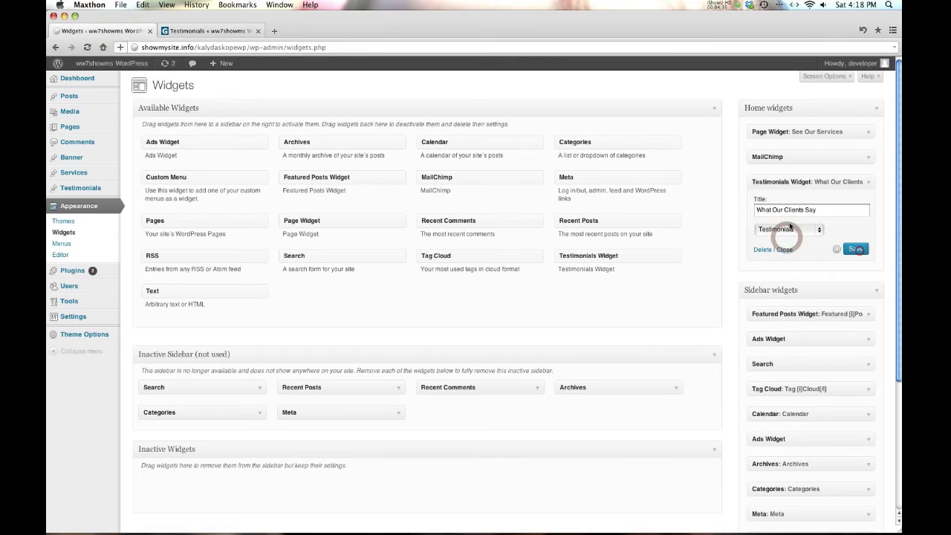
# Reload the site's Testimonials page and examine the full client testimonial and its thumbnails.
pyautogui.click(187, 31)
pyautogui.scroll(-5, 381, 184)
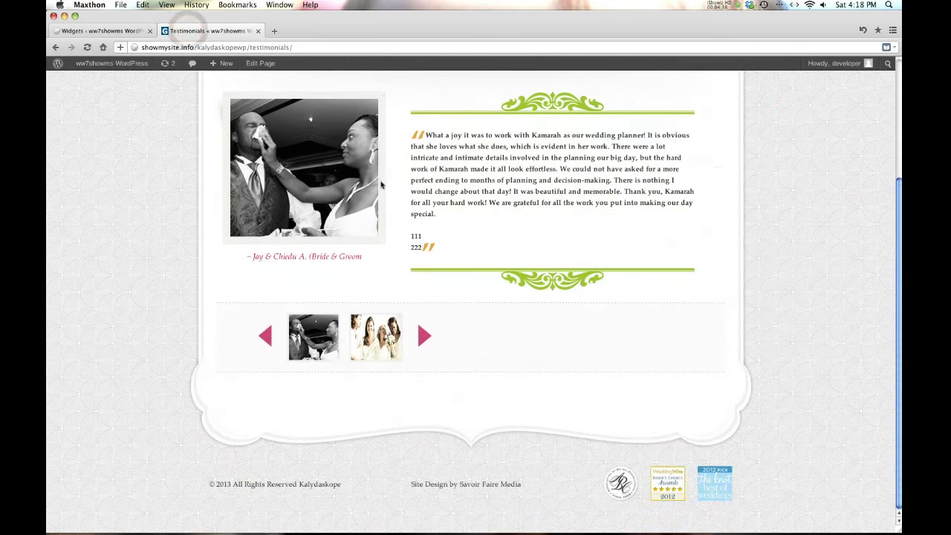
pyautogui.click(87, 48)
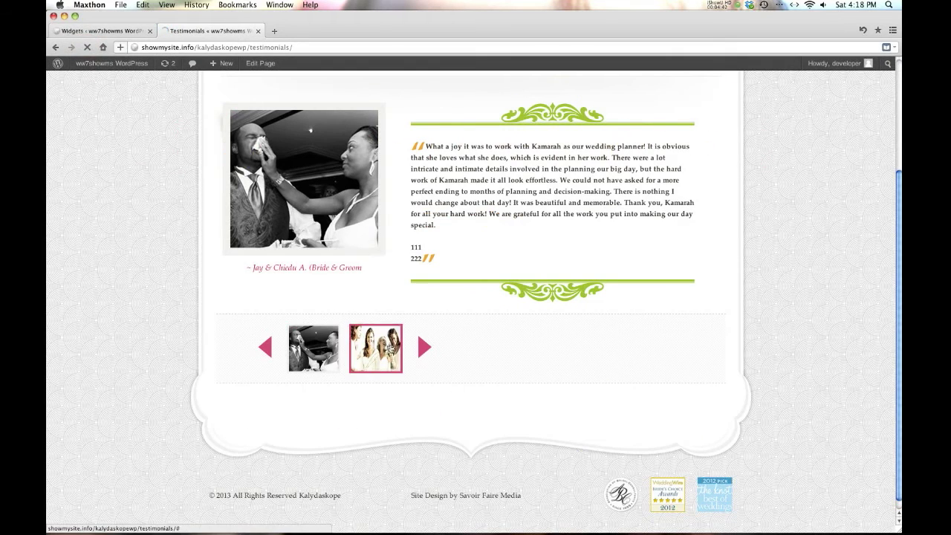
pyautogui.scroll(2, 433, 253)
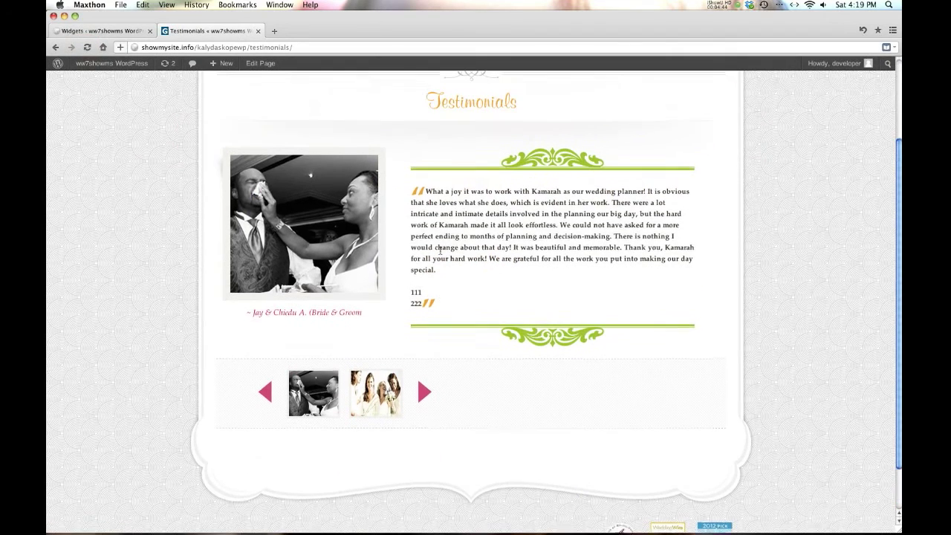
# Try the thumbnail carousel's forward arrow, then open the second testimonial and examine its full text.
pyautogui.click(425, 400)
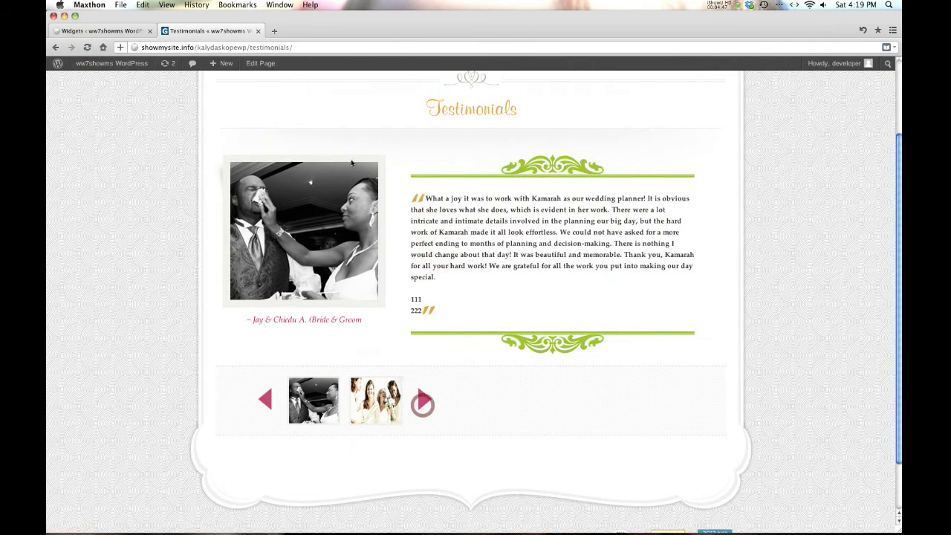
pyautogui.click(419, 400)
pyautogui.scroll(1, 295, 416)
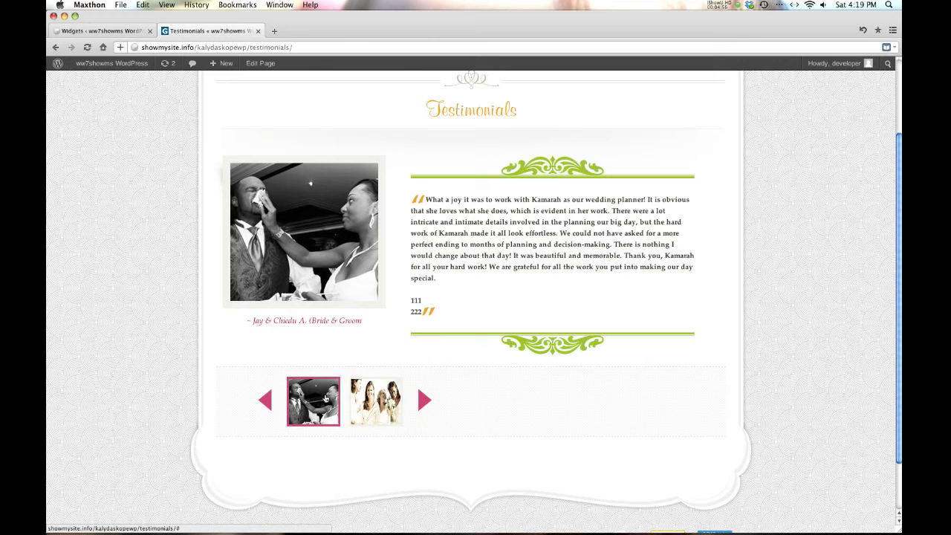
pyautogui.click(375, 402)
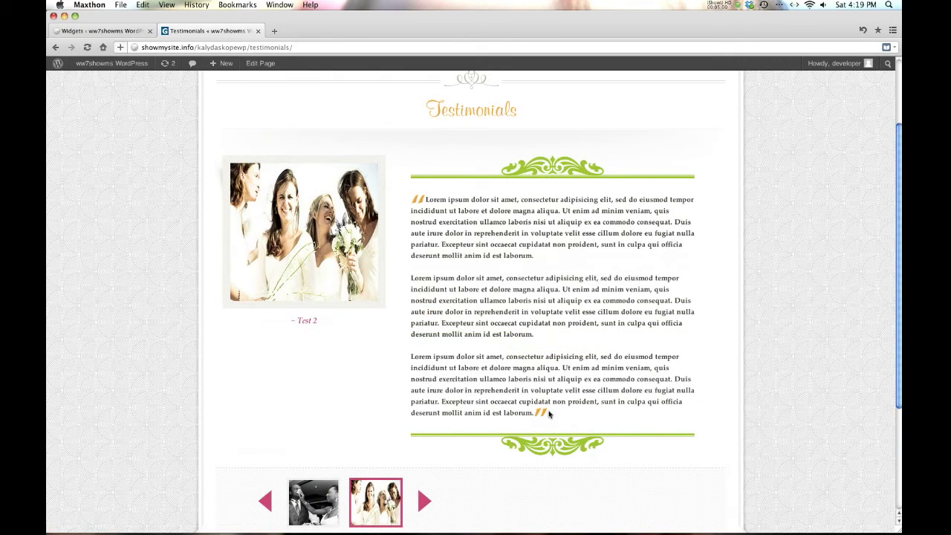
pyautogui.scroll(-3, 384, 320)
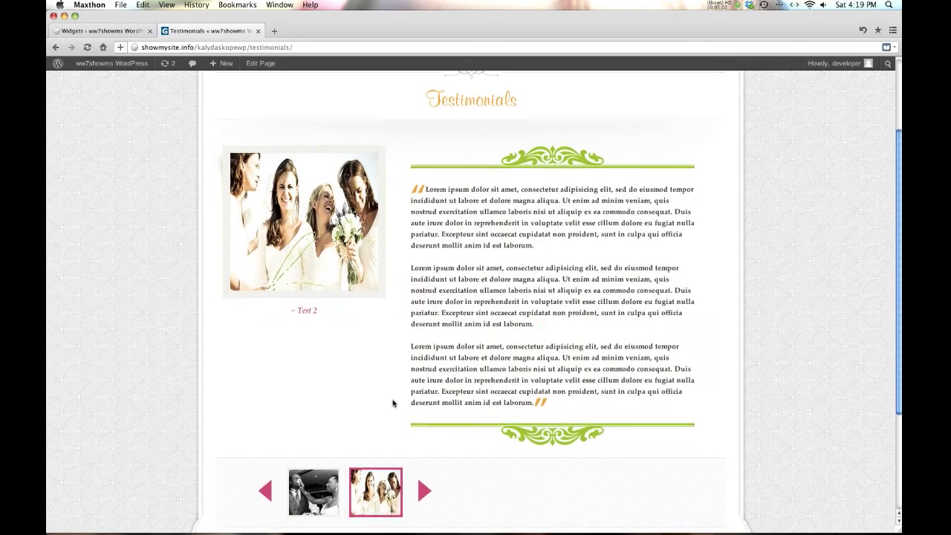
pyautogui.click(417, 463)
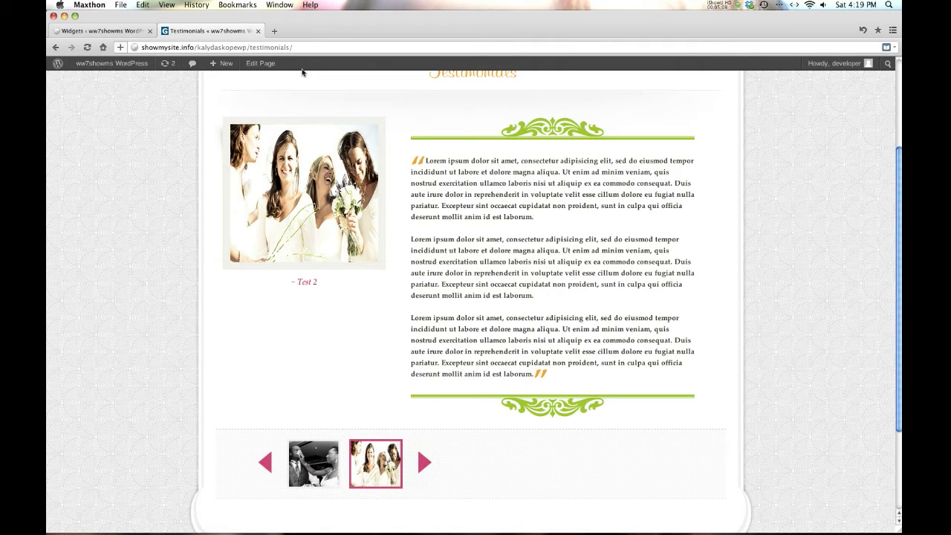
pyautogui.scroll(5, 283, 237)
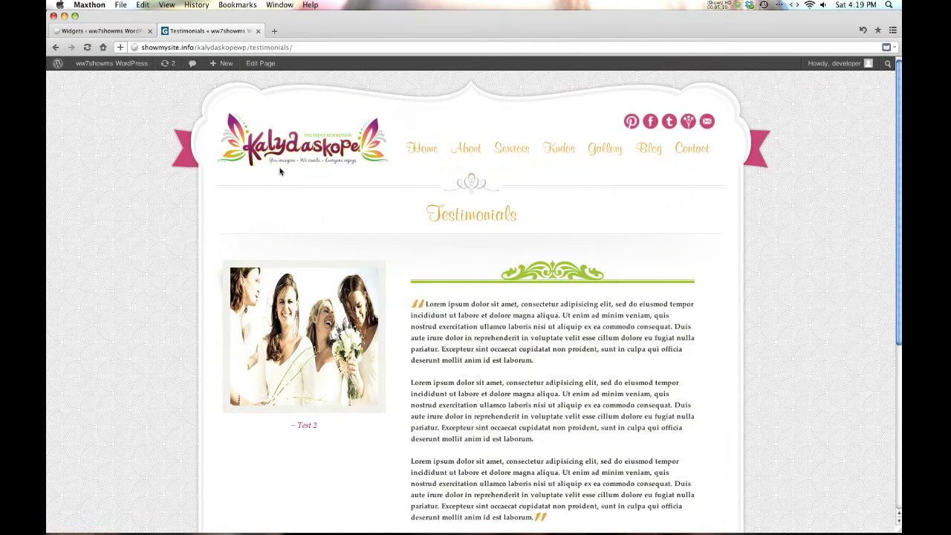
# Return to the site's home page, review the Sidebar widgets area in the admin, and try the site's Blog link.
pyautogui.click(263, 145)
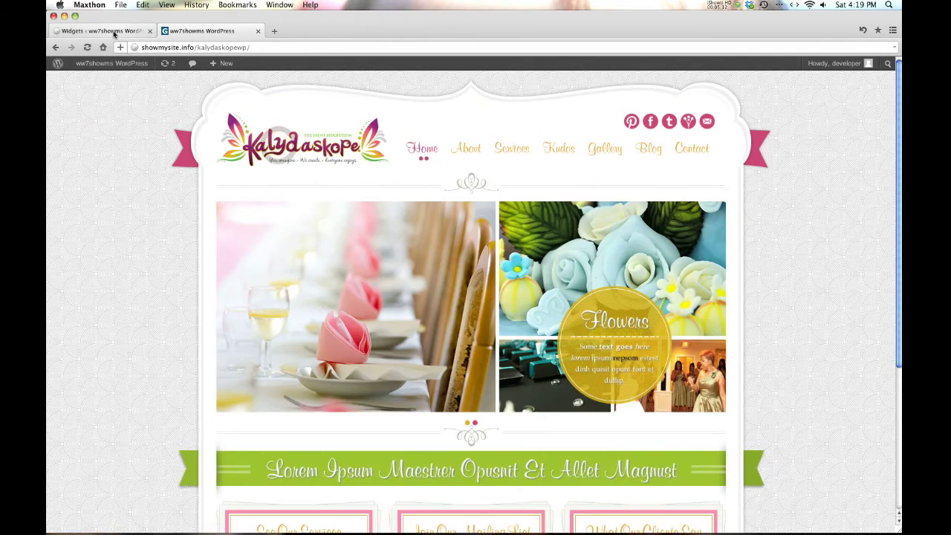
pyautogui.click(112, 31)
pyautogui.click(635, 315)
pyautogui.scroll(-5, 635, 315)
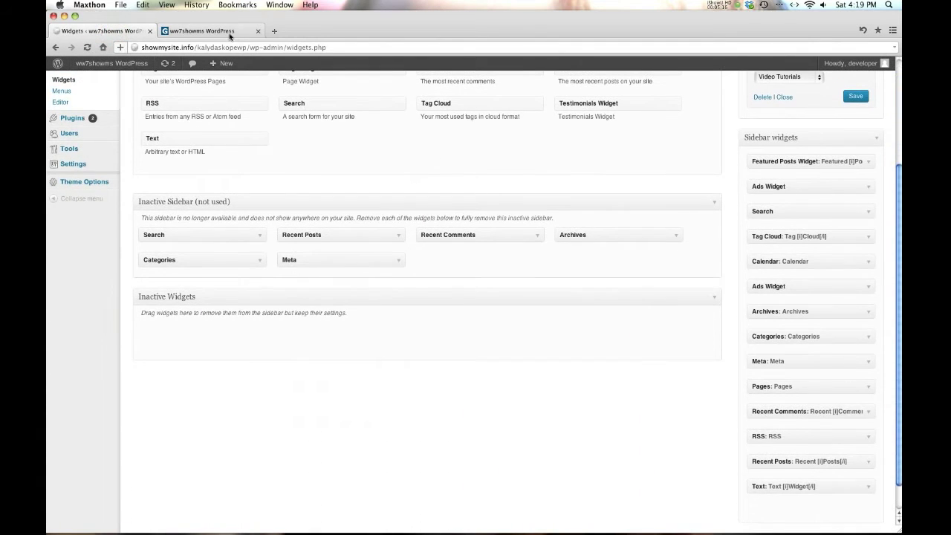
pyautogui.click(191, 30)
pyautogui.click(645, 152)
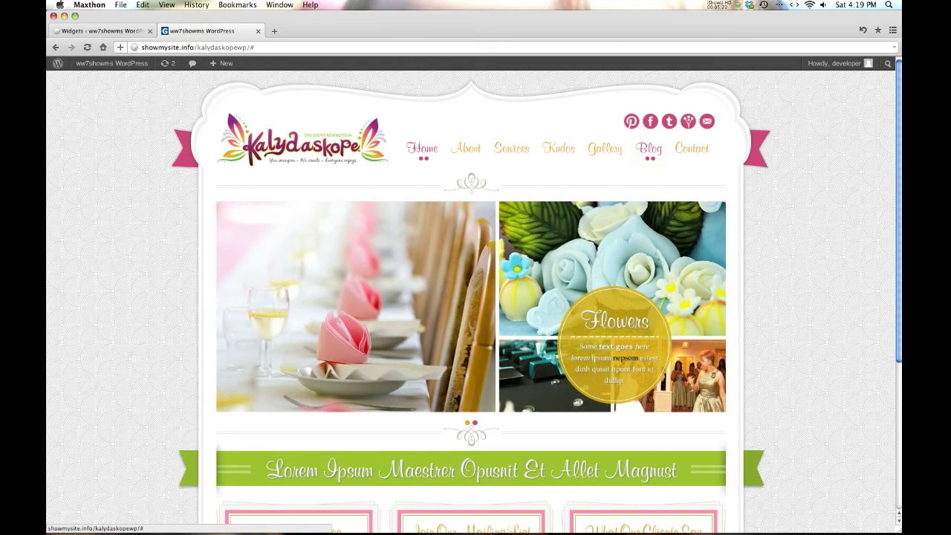
# Open the Header Menu for editing and remove its top-level custom Blog item.
pyautogui.click(128, 30)
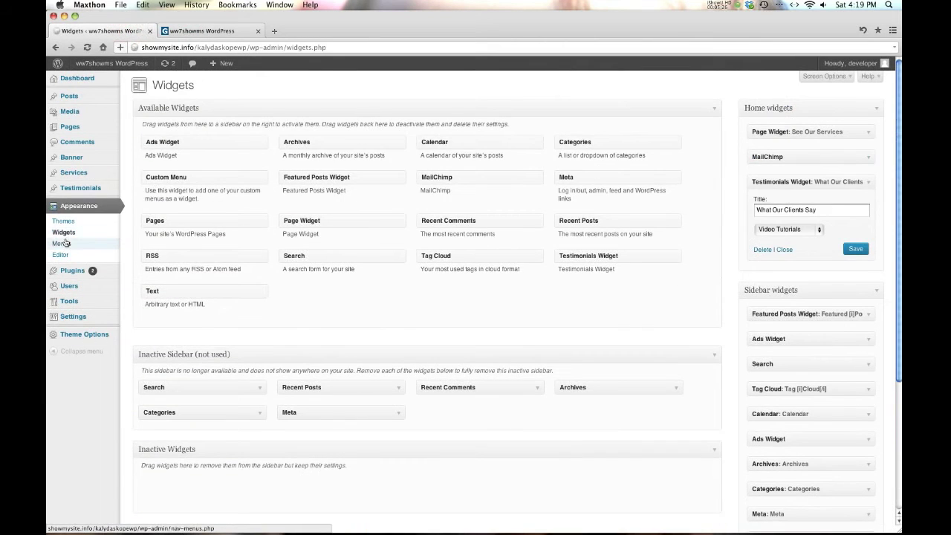
pyautogui.click(62, 245)
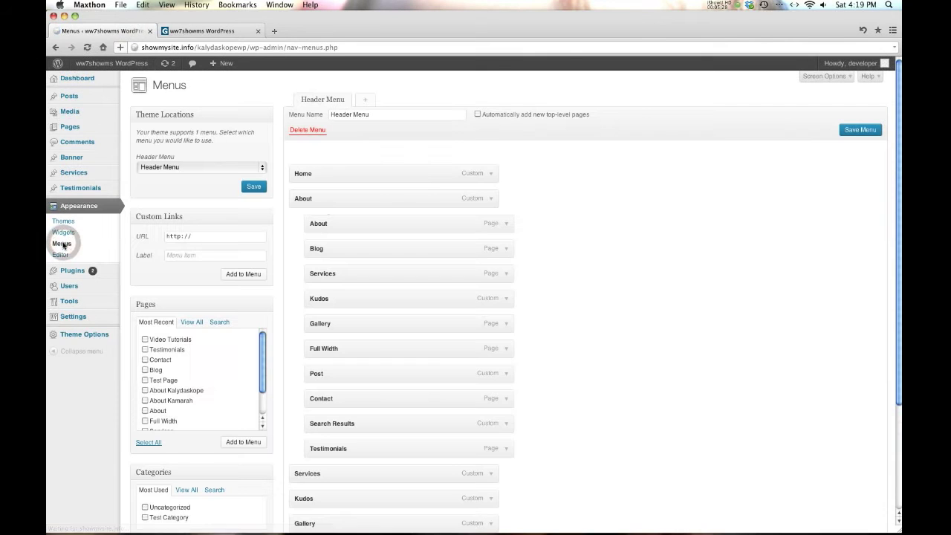
pyautogui.scroll(-5, 399, 195)
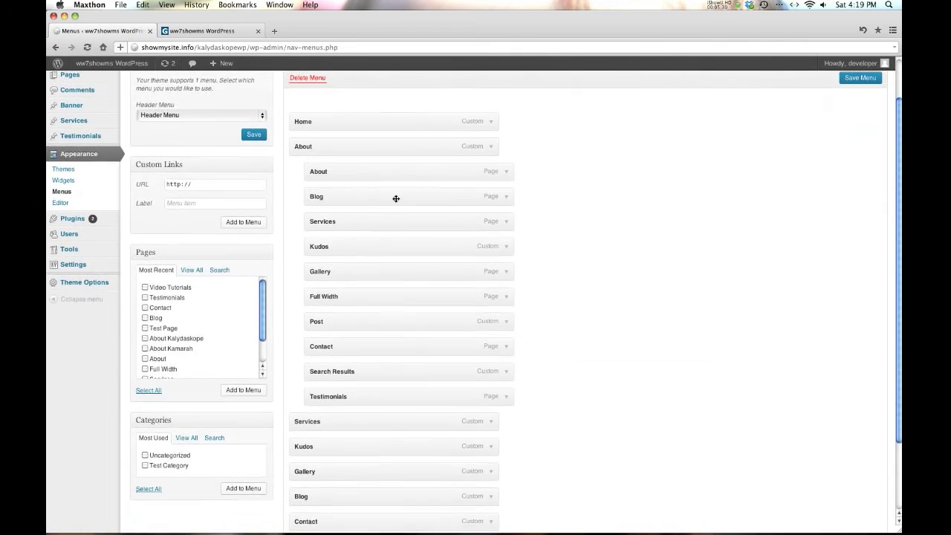
pyautogui.click(490, 420)
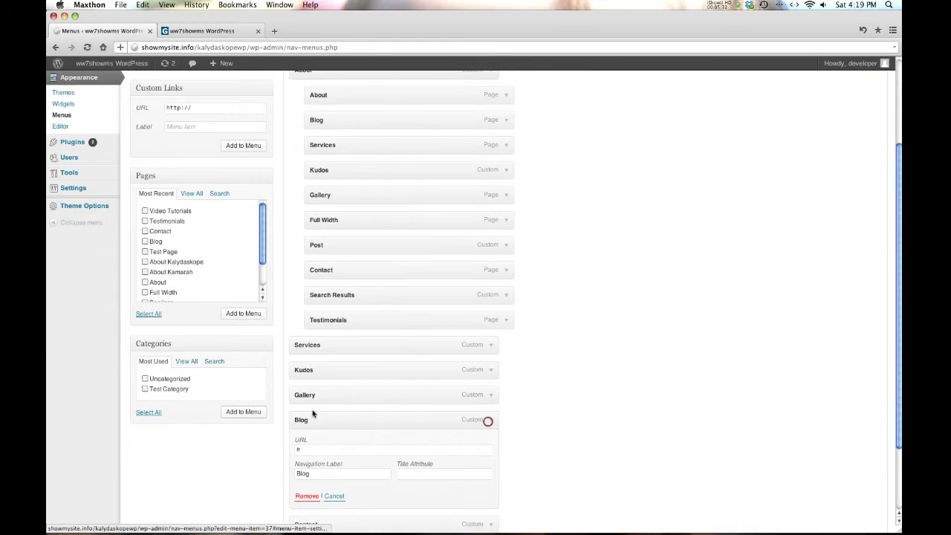
pyautogui.click(303, 498)
# Add the Blog page to the Header Menu, place it directly above the top-level Services item, and save the menu.
pyautogui.click(145, 253)
pyautogui.click(231, 327)
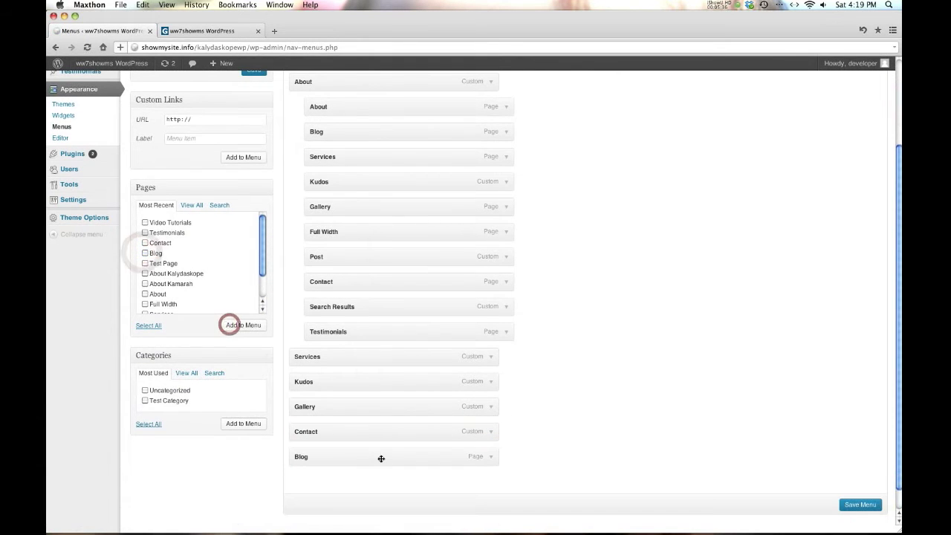
pyautogui.moveTo(362, 460); pyautogui.dragTo(359, 356)
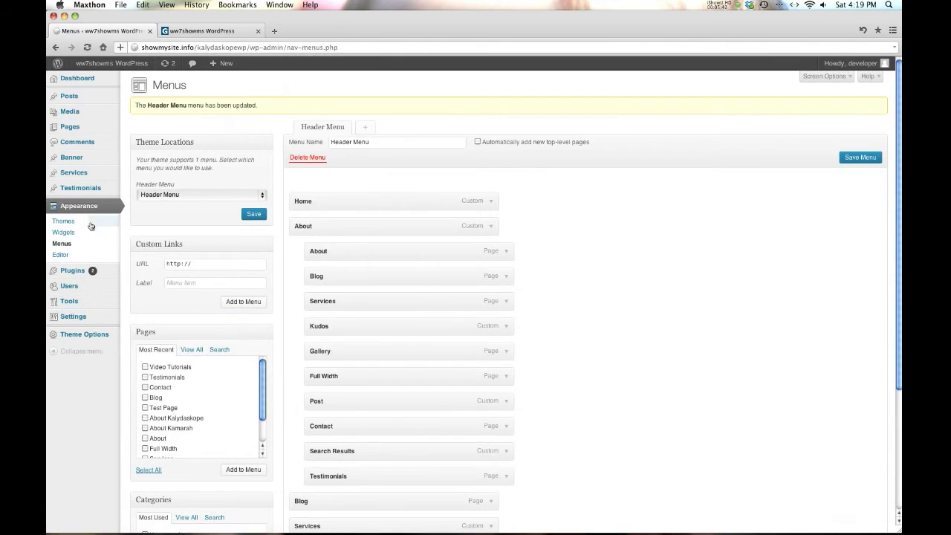
# Load the Widgets admin page, reload the site's home page, and follow its Blog link to examine the blog sidebar.
pyautogui.click(72, 231)
pyautogui.click(183, 28)
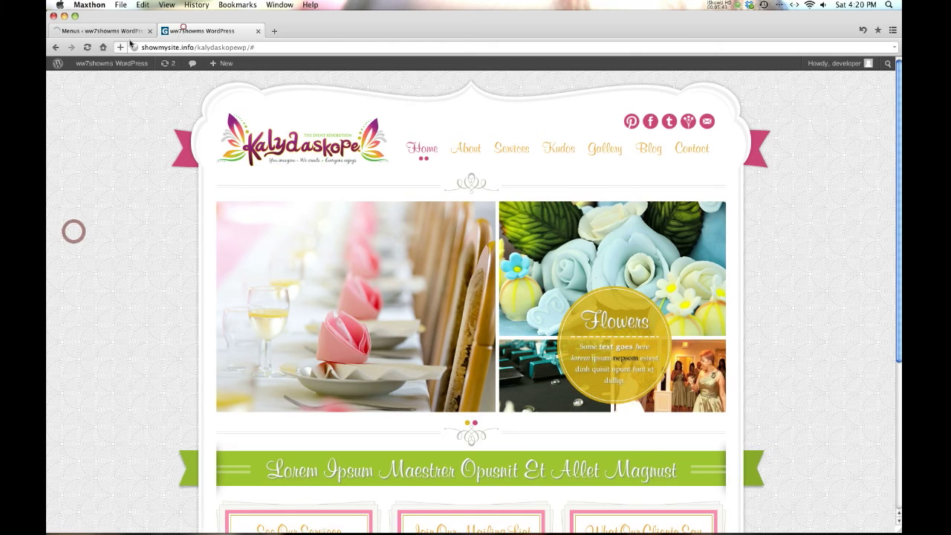
pyautogui.click(88, 47)
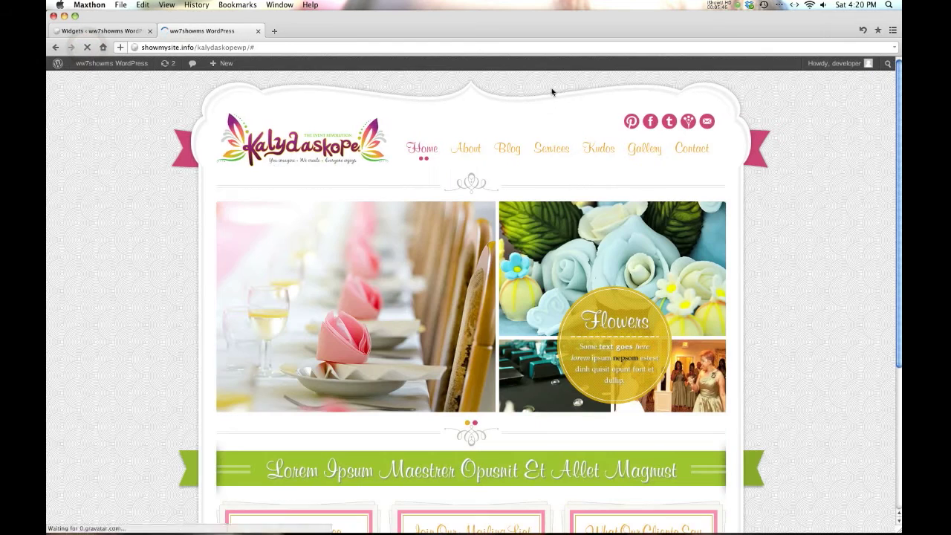
pyautogui.click(504, 152)
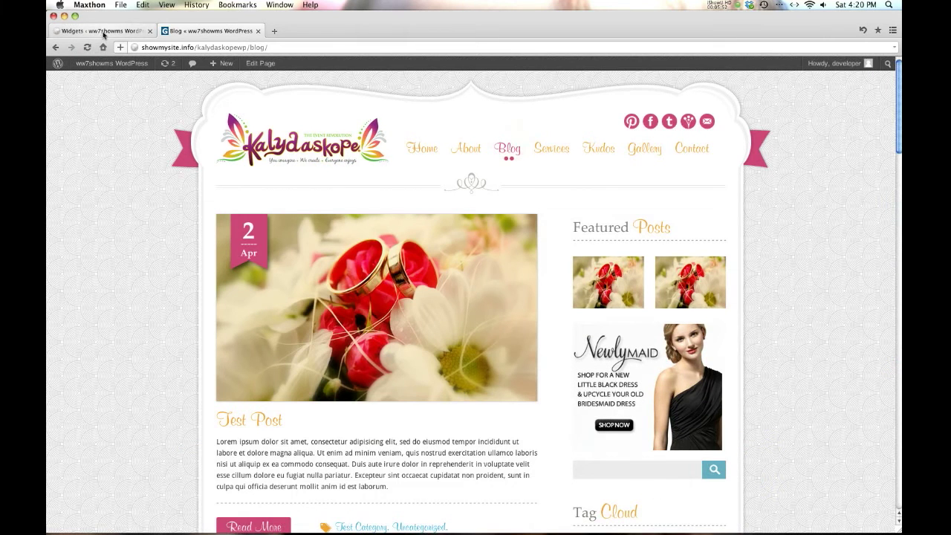
pyautogui.scroll(-10, 587, 251)
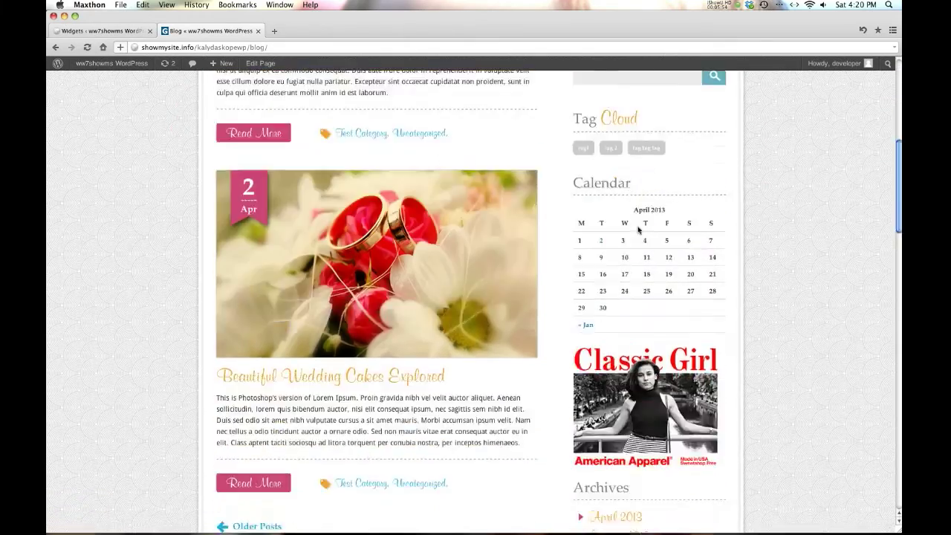
pyautogui.scroll(-5, 637, 230)
# Expand Sidebar widgets, move Calendar to Inactive Widgets, and place Search above the Featured Posts Widget.
pyautogui.click(81, 32)
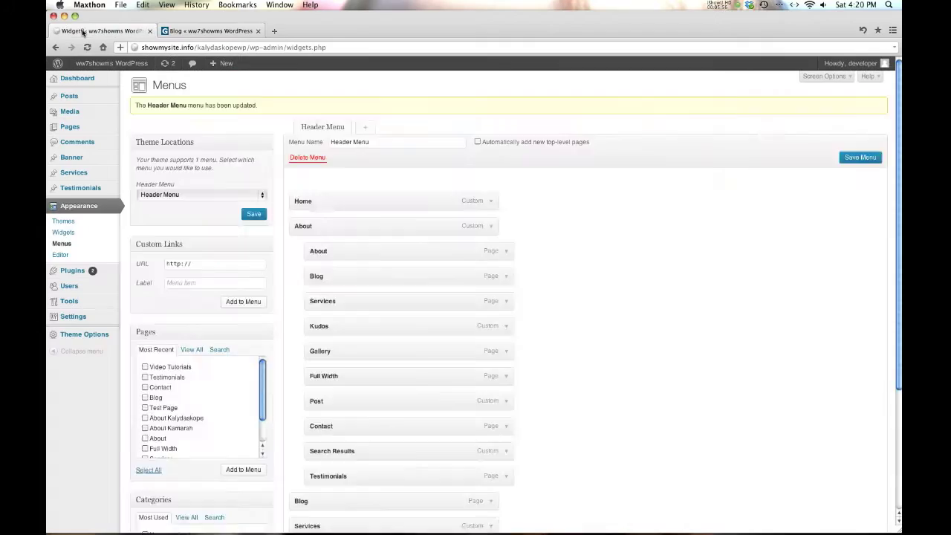
pyautogui.click(875, 242)
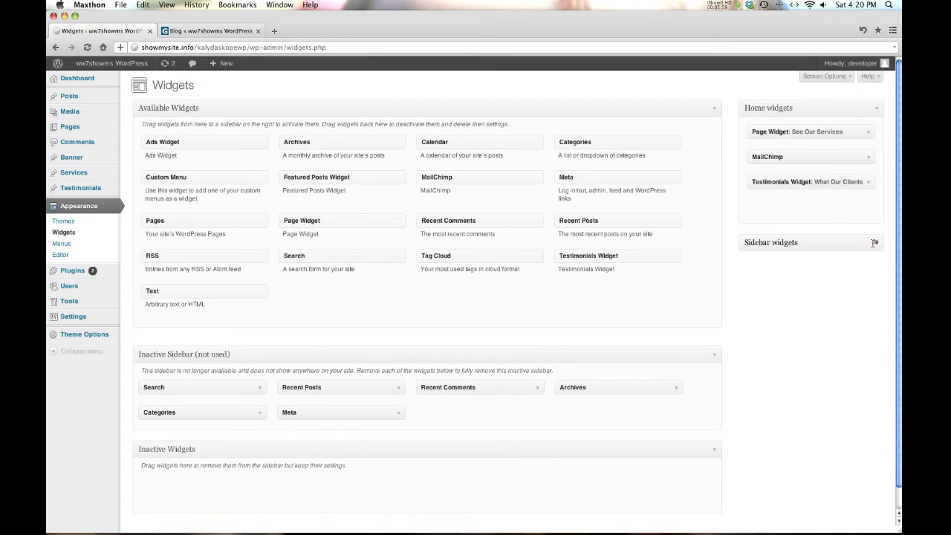
pyautogui.scroll(-2, 866, 252)
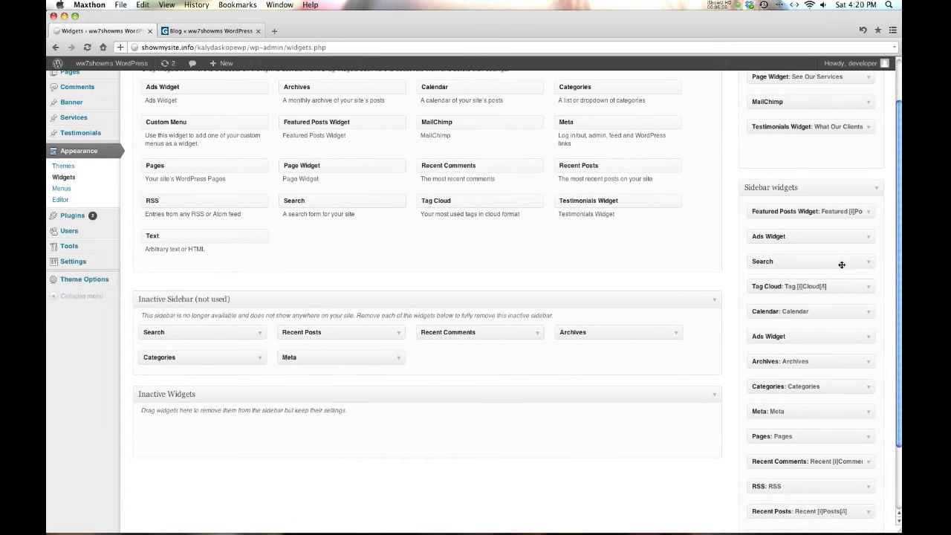
pyautogui.moveTo(812, 314); pyautogui.dragTo(535, 422)
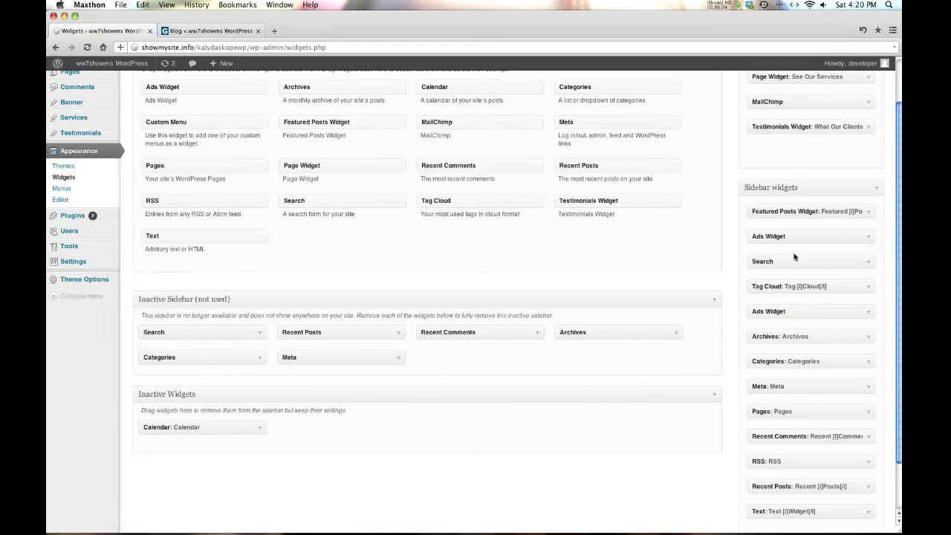
pyautogui.moveTo(785, 261); pyautogui.dragTo(786, 211)
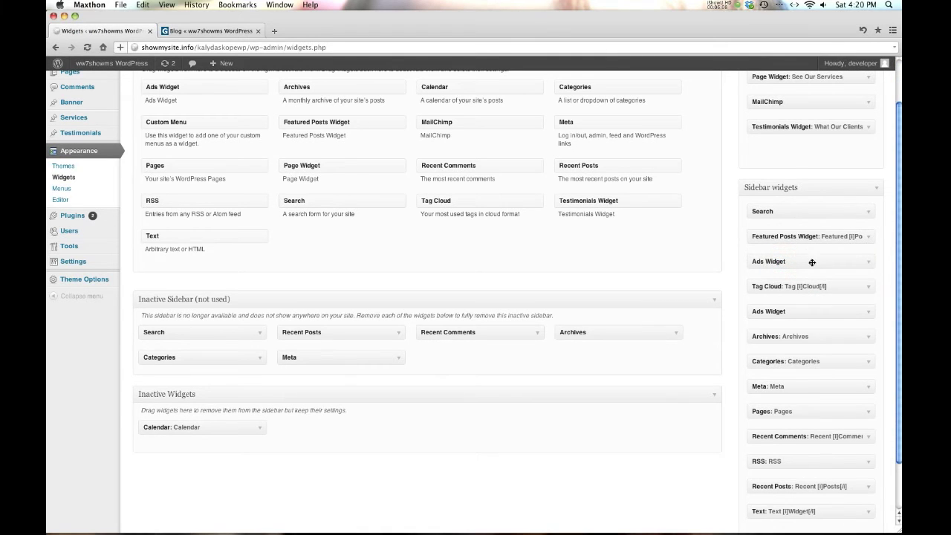
# Move the RSS and Meta widgets from Sidebar widgets to Inactive Widgets.
pyautogui.scroll(-2, 818, 261)
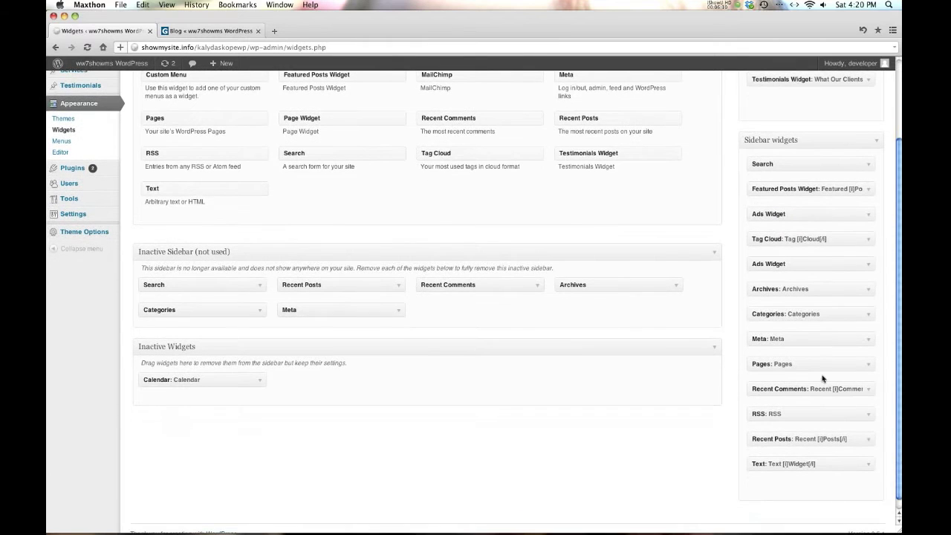
pyautogui.moveTo(795, 413); pyautogui.dragTo(499, 372)
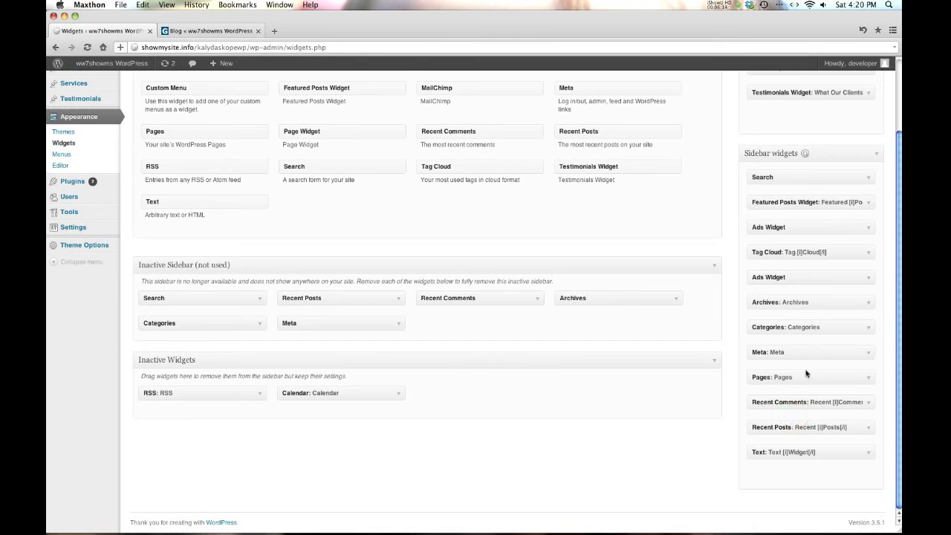
pyautogui.moveTo(802, 355); pyautogui.dragTo(580, 388)
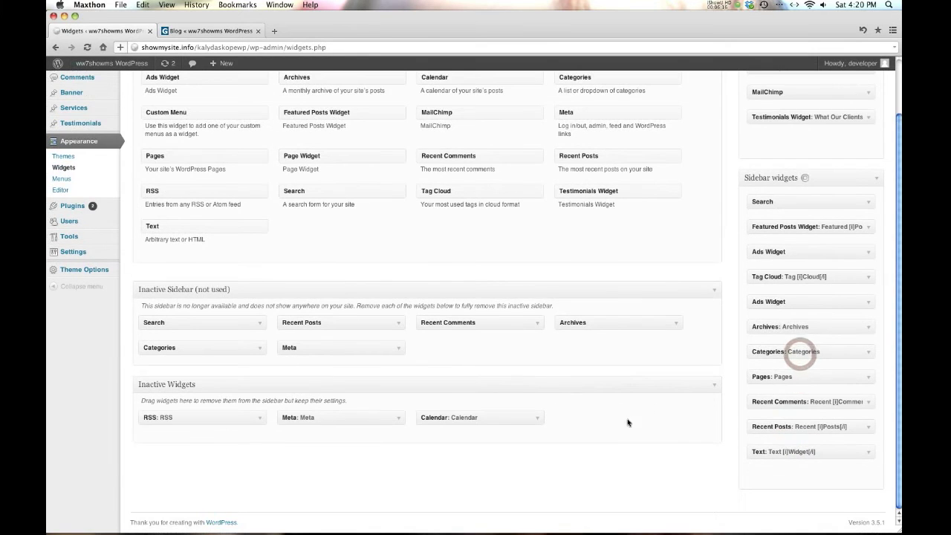
# Reload the site's Blog page and check the sidebar from the Search box down to the ads.
pyautogui.scroll(3, 789, 277)
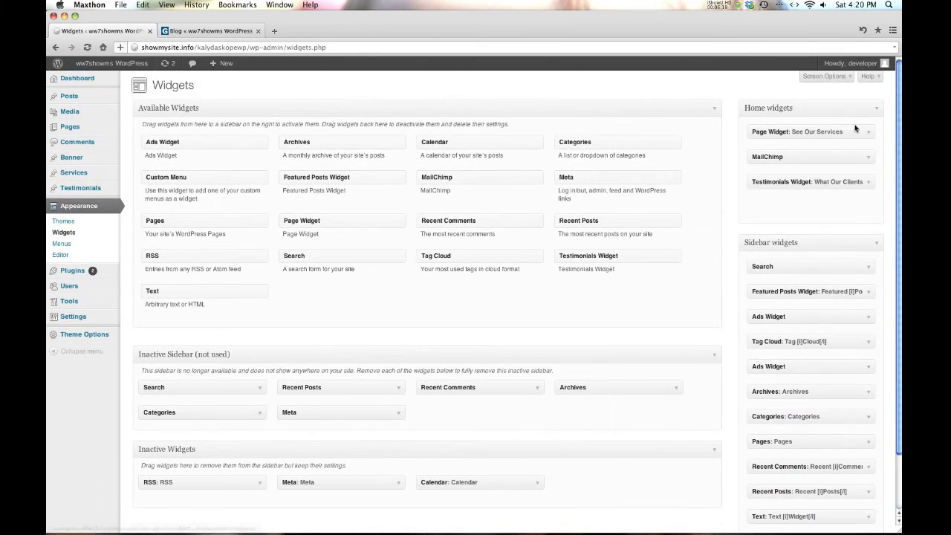
pyautogui.click(211, 34)
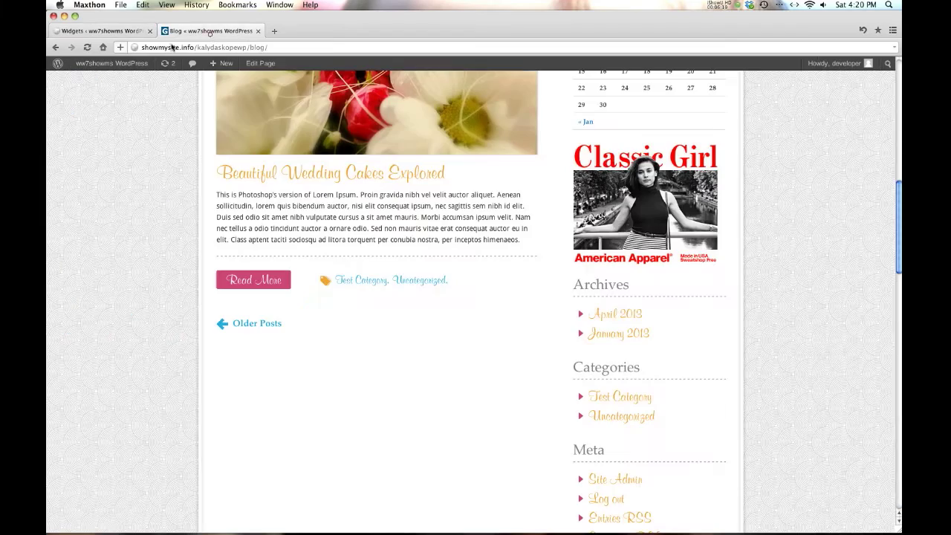
pyautogui.click(88, 47)
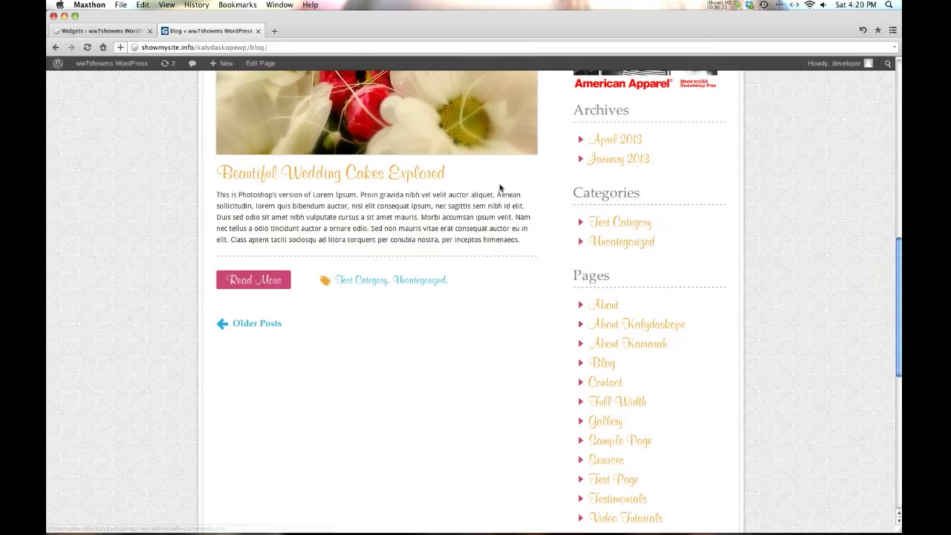
pyautogui.scroll(6, 500, 188)
pyautogui.scroll(4, 581, 208)
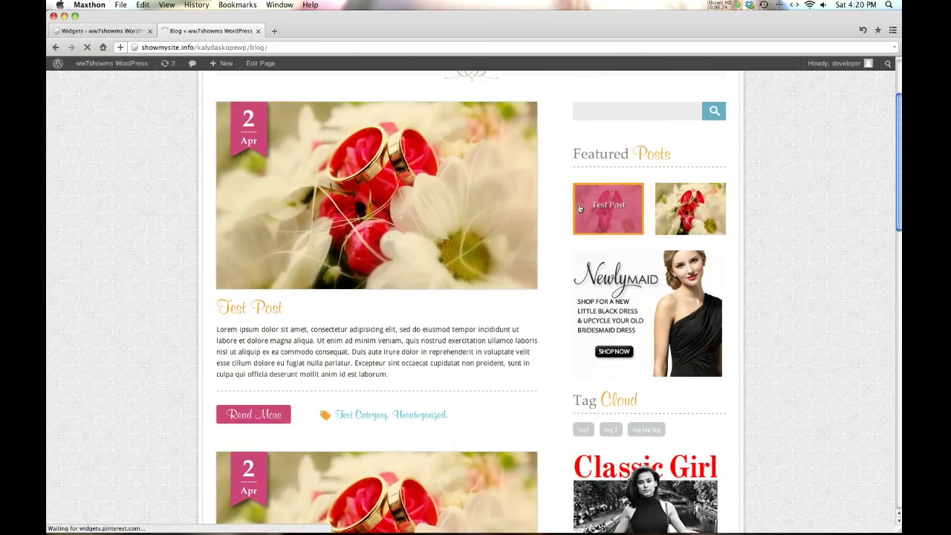
pyautogui.scroll(-3, 665, 178)
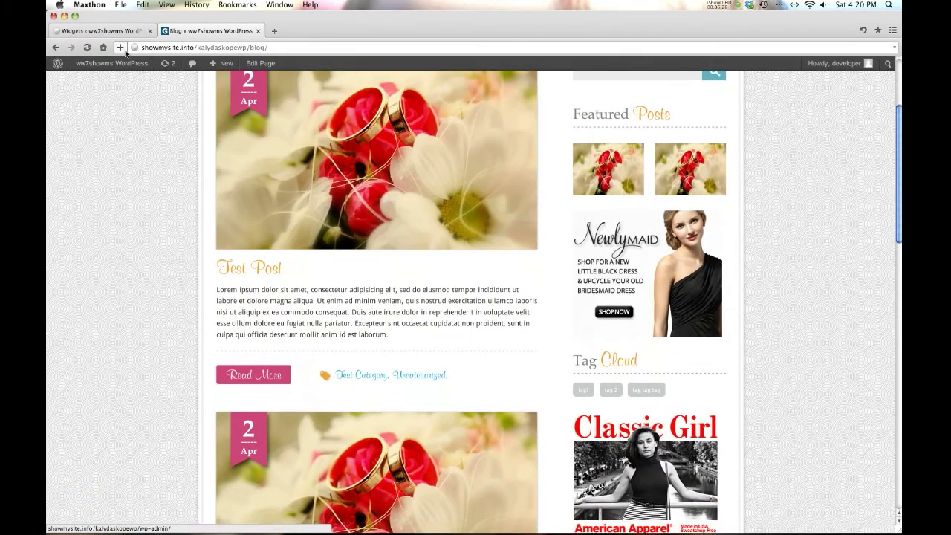
# Move the Ads Widget below Tag Cloud to Inactive Widgets and expand the Tag Cloud widget's settings in Sidebar widgets.
pyautogui.click(113, 31)
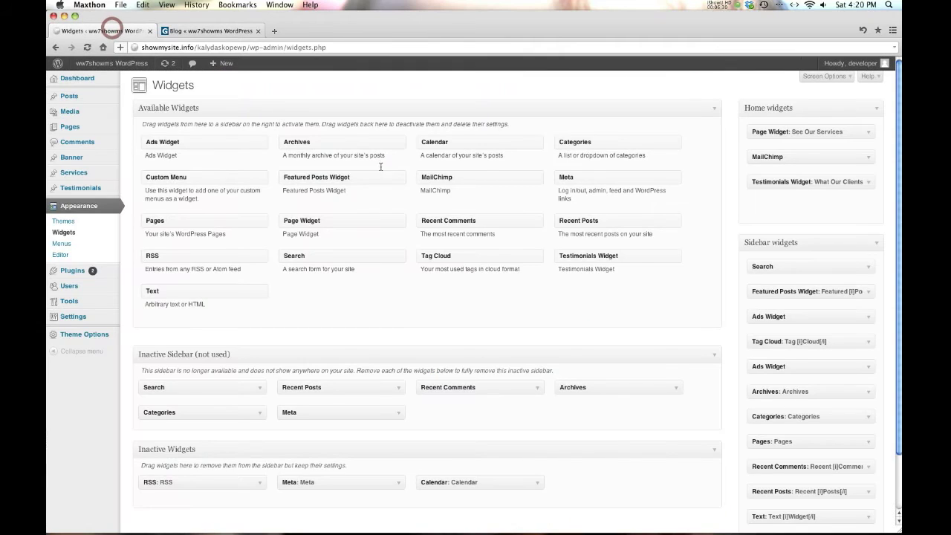
pyautogui.moveTo(840, 367); pyautogui.dragTo(679, 472)
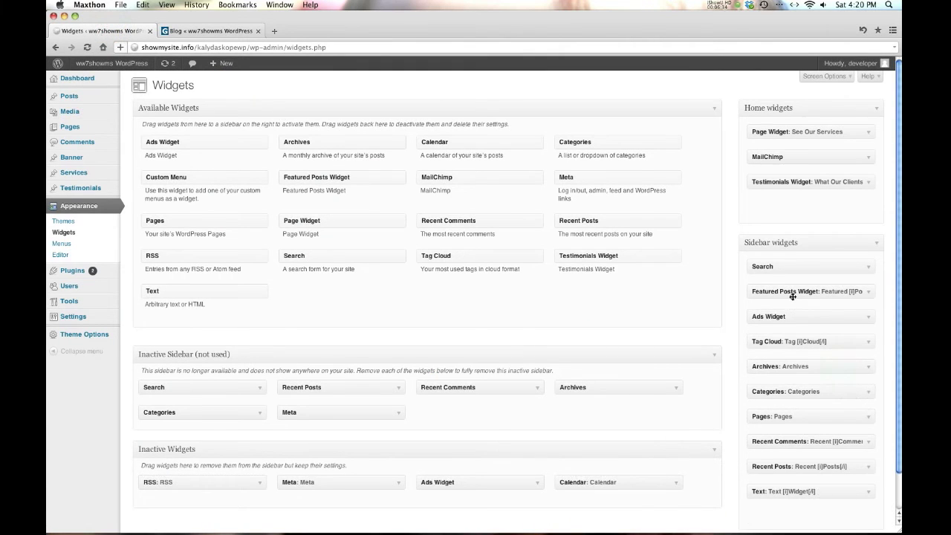
pyautogui.scroll(-1, 793, 297)
pyautogui.click(784, 312)
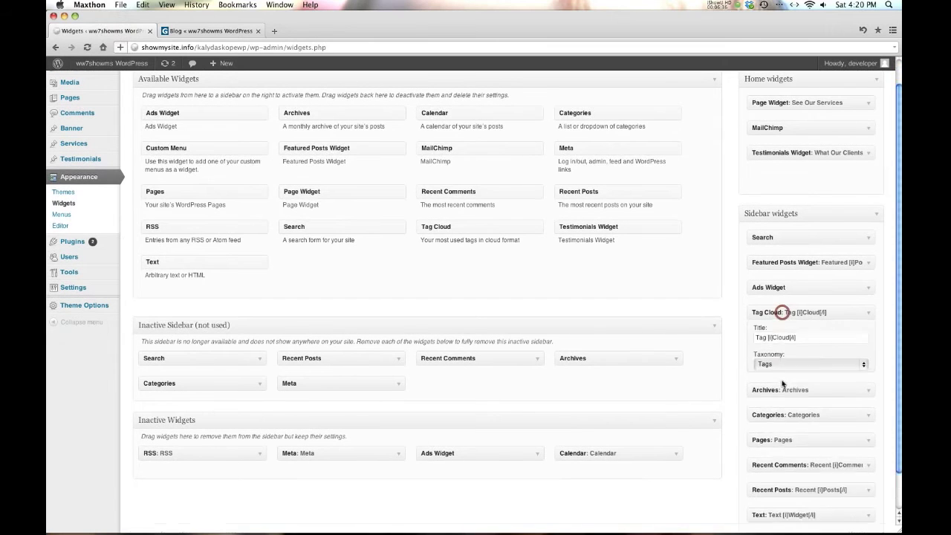
# Collapse Tag Cloud and order the Sidebar widgets below Featured Posts Widget as Archives, Tag Cloud, Categories, Ads Widget.
pyautogui.click(782, 386)
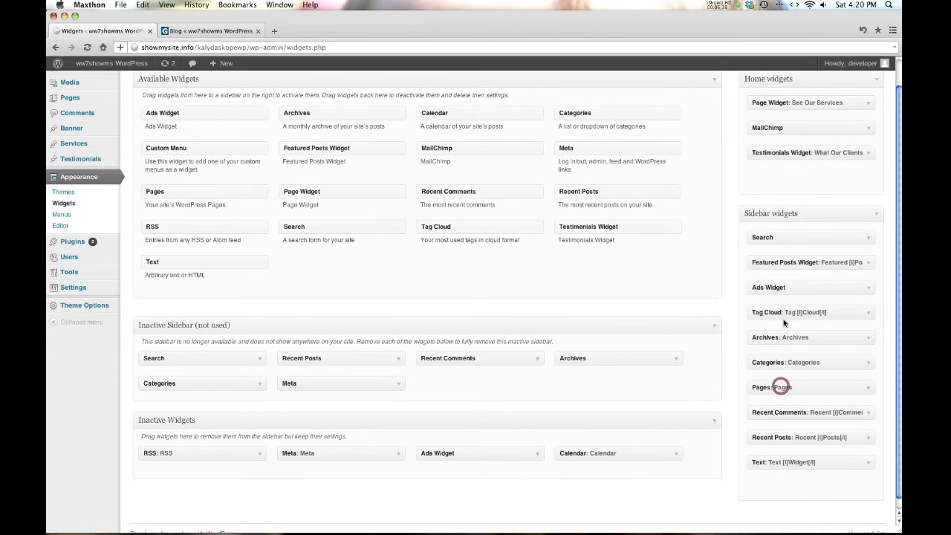
pyautogui.moveTo(780, 337); pyautogui.dragTo(792, 310)
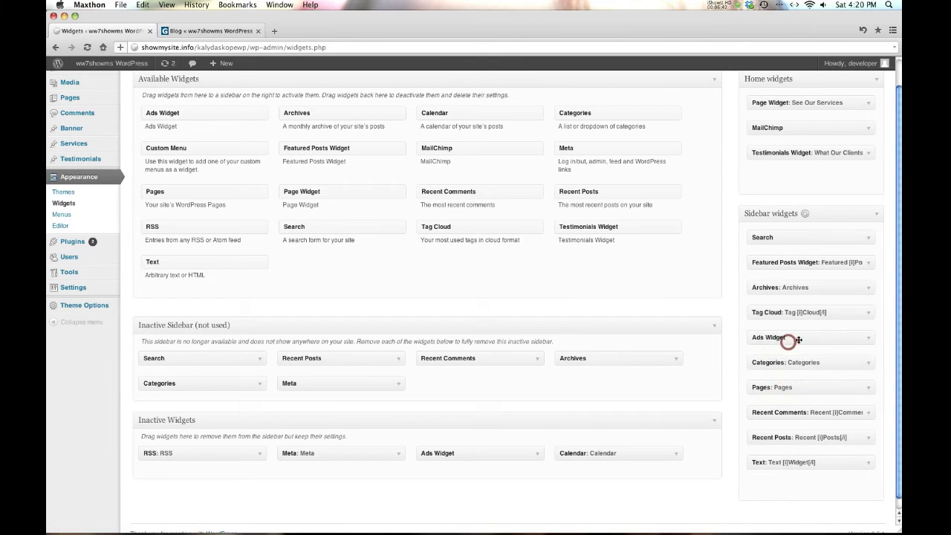
pyautogui.moveTo(793, 364); pyautogui.dragTo(790, 339)
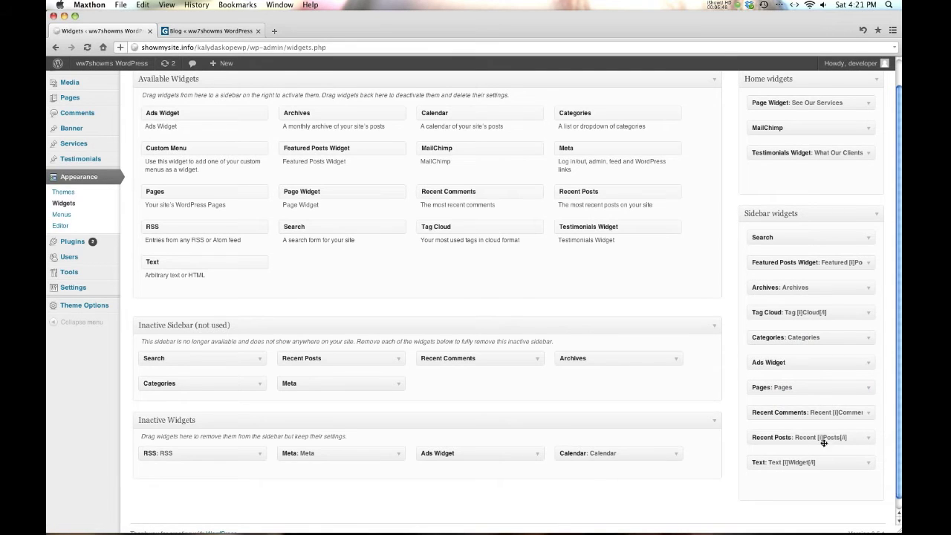
# Check the Pages list in the Blog page's sidebar, and move the Pages widget from Sidebar widgets to Inactive Widgets.
pyautogui.click(222, 31)
pyautogui.scroll(-10, 671, 284)
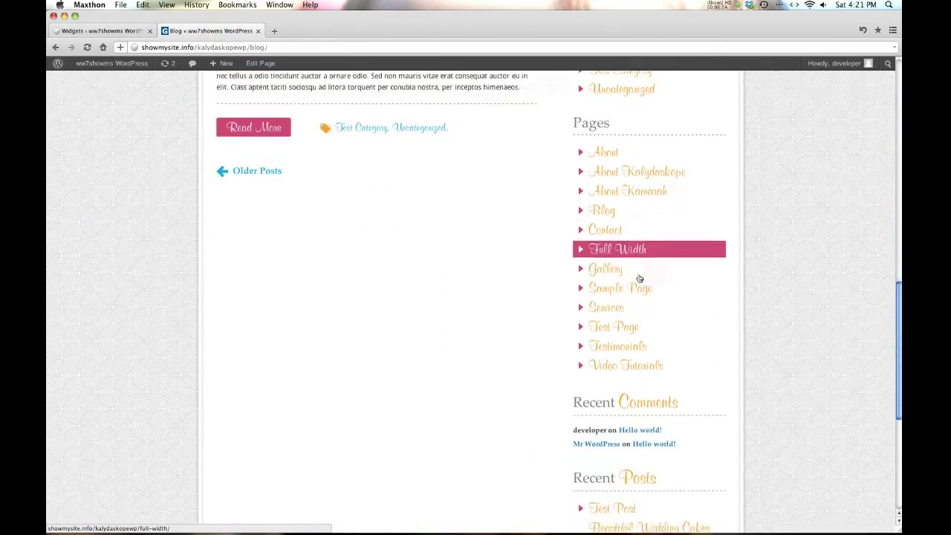
pyautogui.click(97, 32)
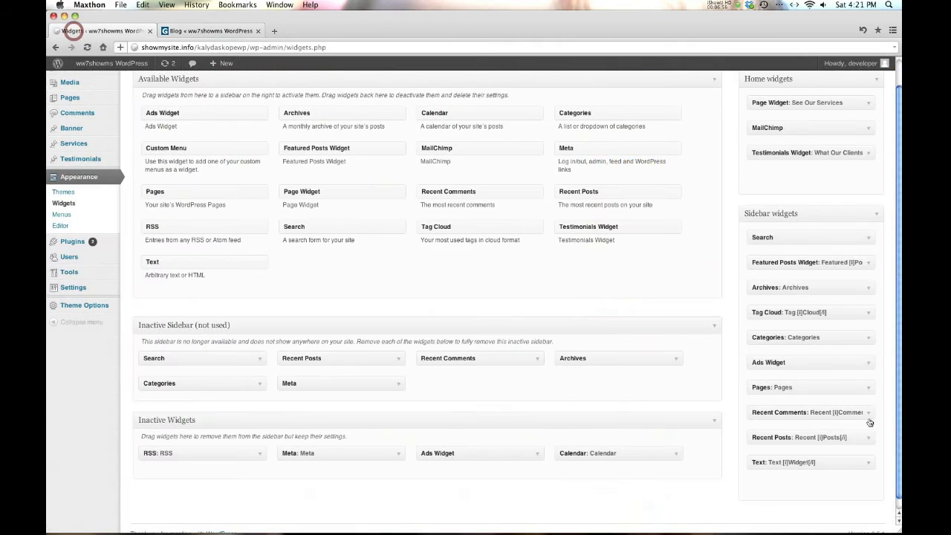
pyautogui.moveTo(848, 388); pyautogui.dragTo(580, 431)
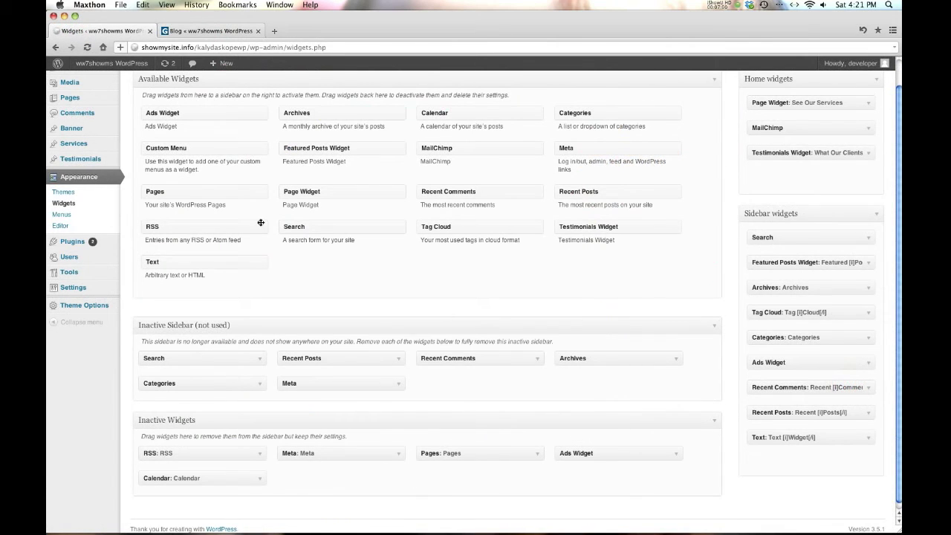
# Expand the Featured Posts Widget's settings in Sidebar widgets and inspect the [i] tags in its title.
pyautogui.click(866, 241)
pyautogui.click(867, 239)
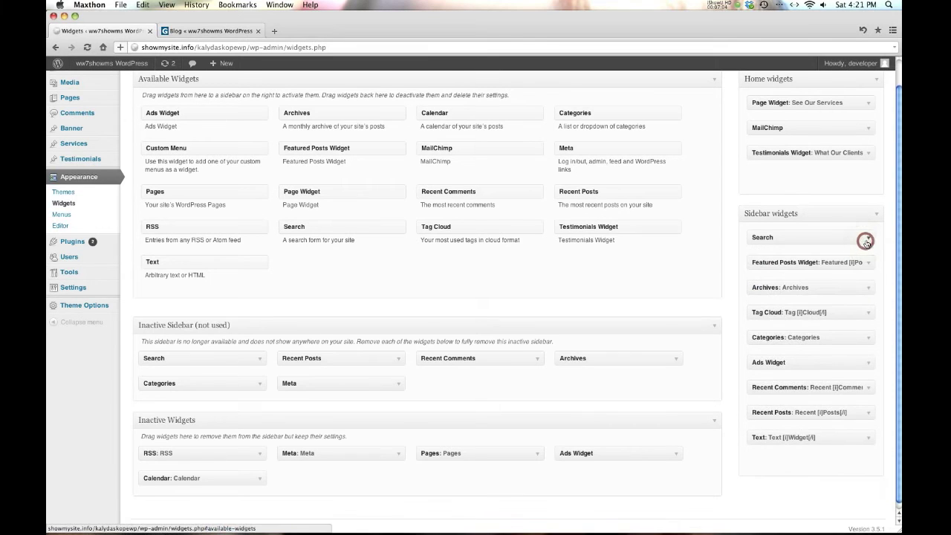
pyautogui.click(865, 264)
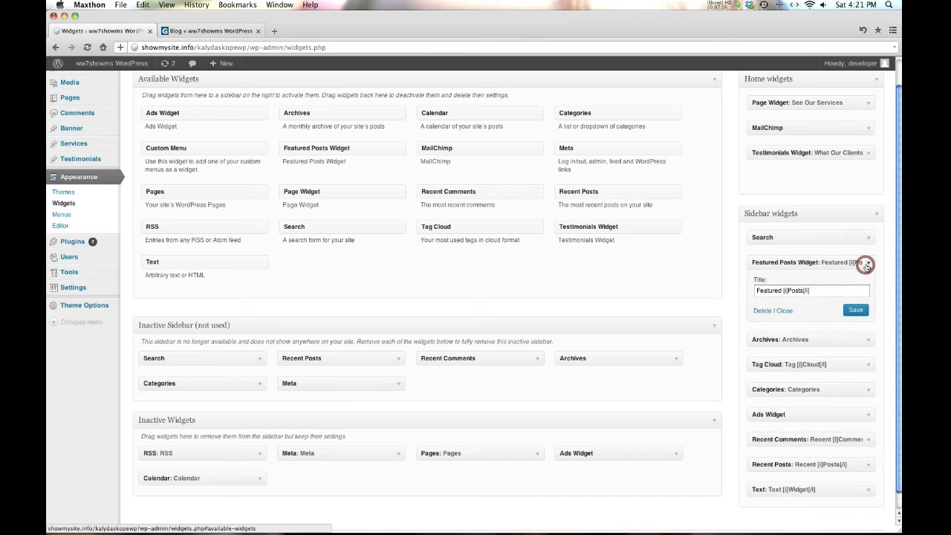
pyautogui.click(813, 295)
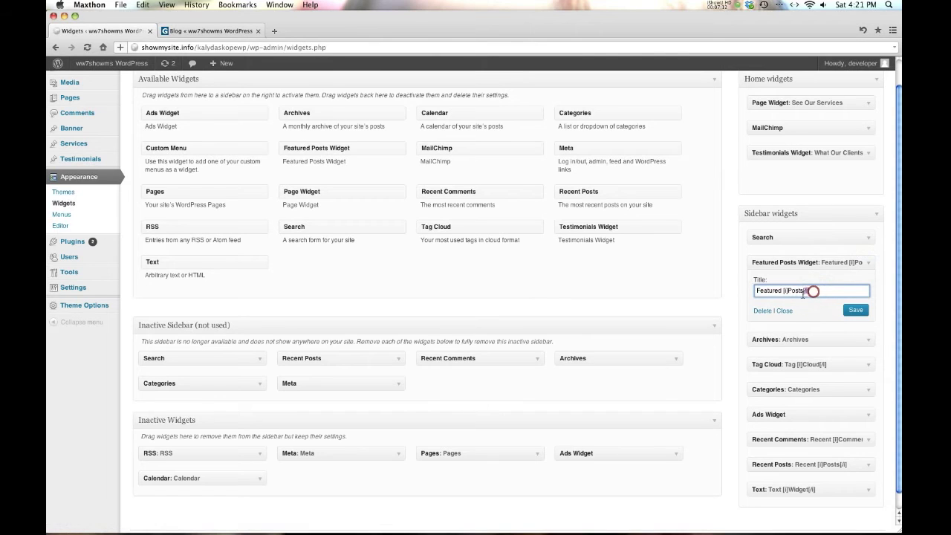
pyautogui.moveTo(803, 295)
pyautogui.mouseDown()
pyautogui.moveTo(783, 295)
pyautogui.moveTo(816, 293)
pyautogui.mouseUp()
# Compare the styling of the two words in the Blog sidebar's Featured Posts heading with the tags in the widget's title.
pyautogui.click(188, 31)
pyautogui.scroll(5, 694, 234)
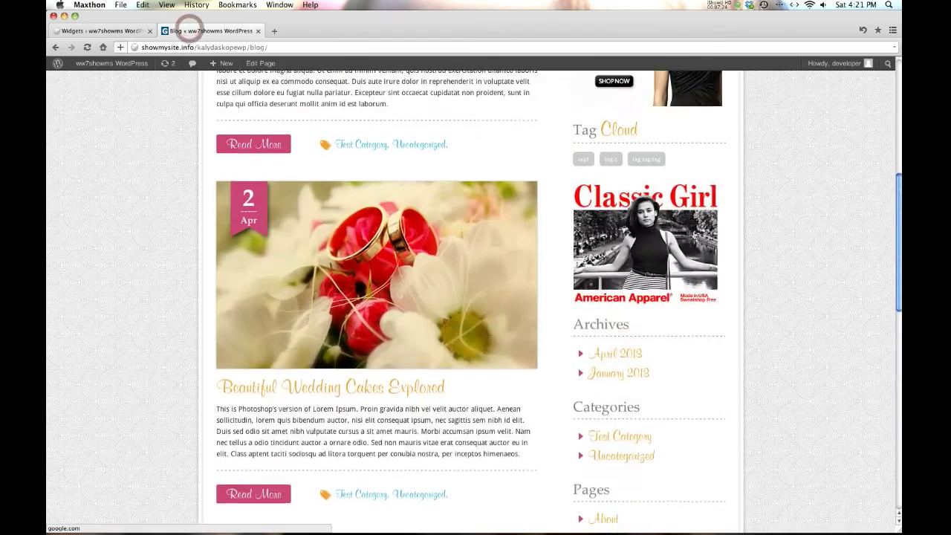
pyautogui.scroll(5, 695, 236)
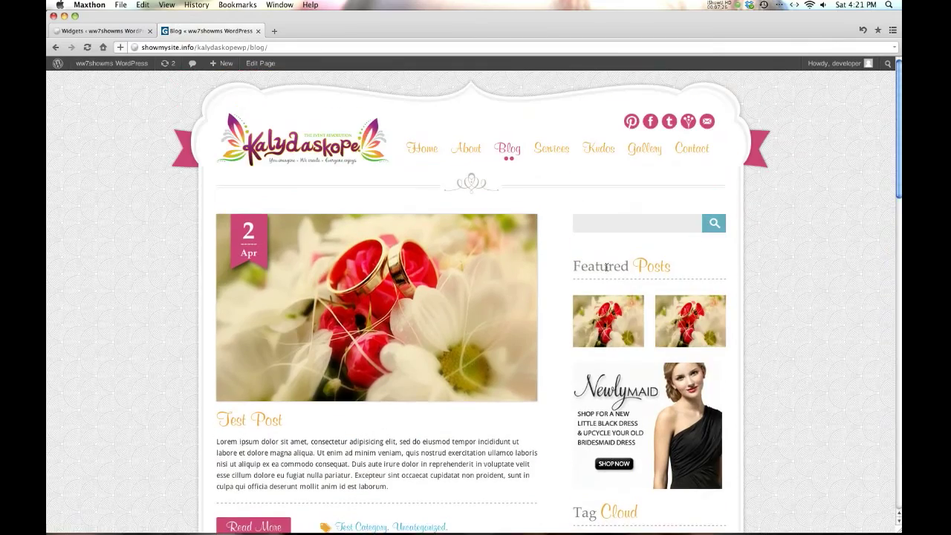
pyautogui.click(592, 266)
pyautogui.doubleClick(640, 266)
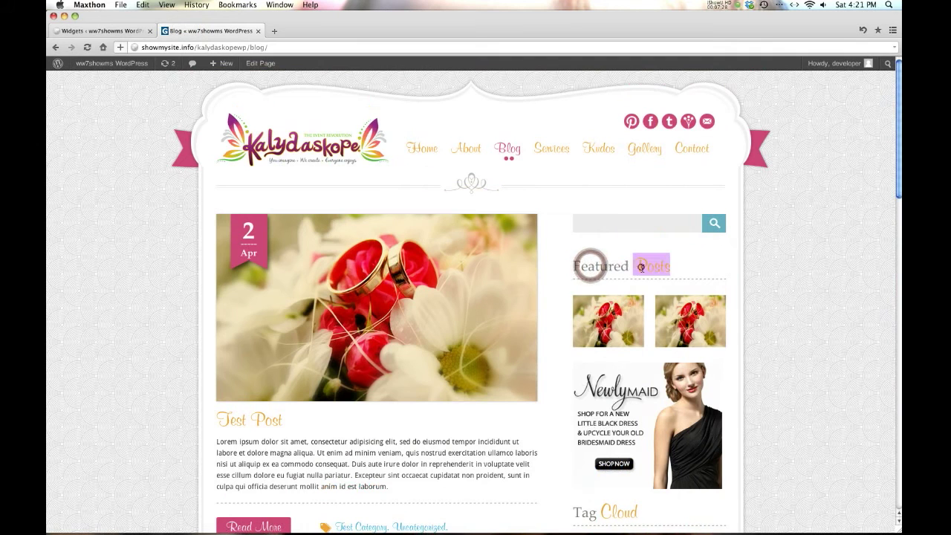
pyautogui.click(102, 30)
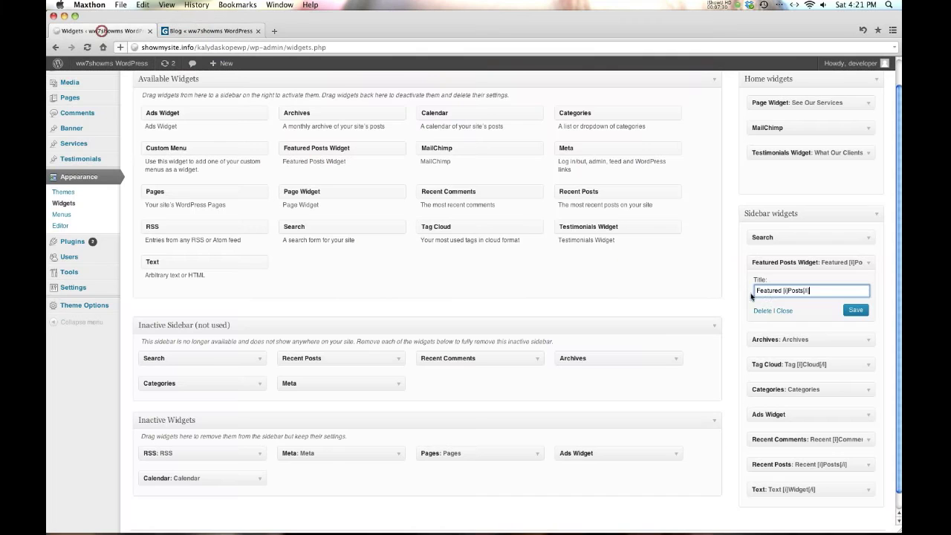
pyautogui.click(252, 32)
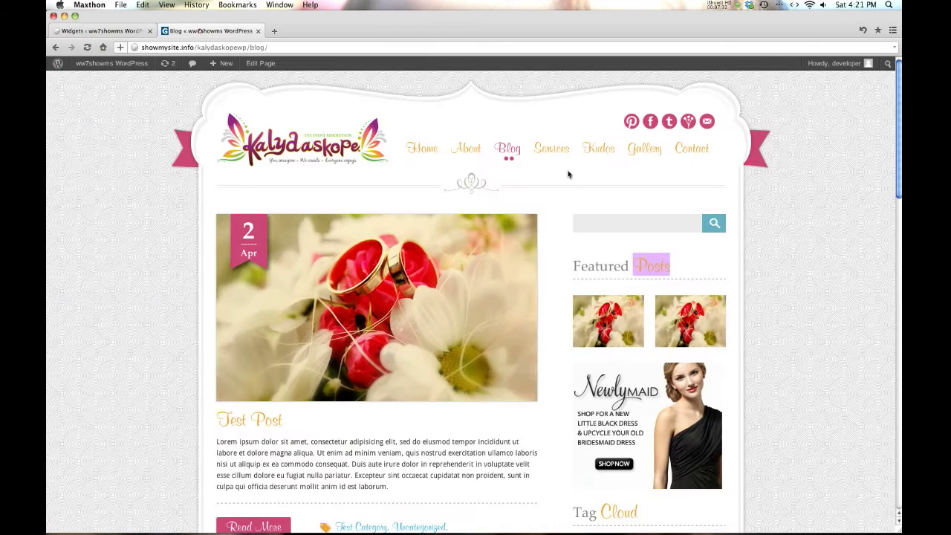
pyautogui.click(669, 266)
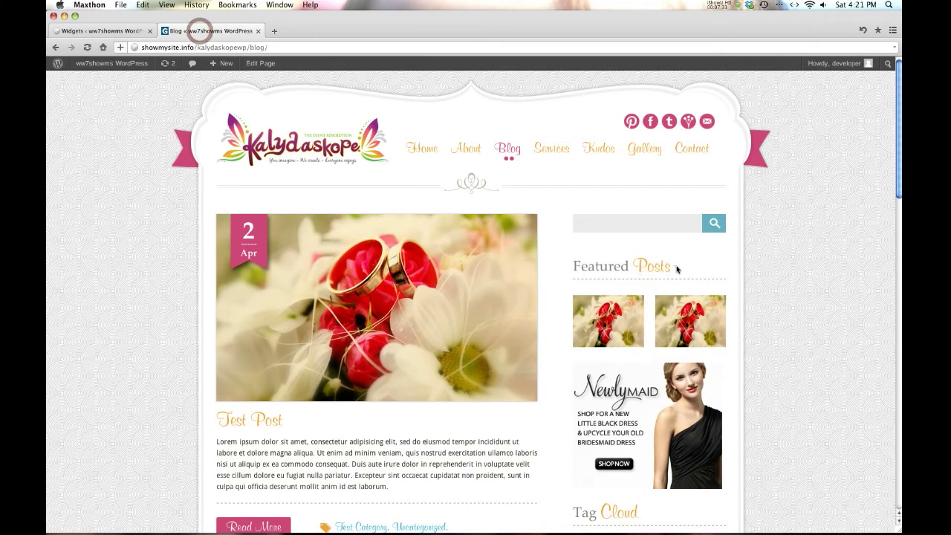
# Remove the trial text from the Featured Posts Widget's title, leaving Featured [i]Posts[/i], and save the widget.
pyautogui.click(127, 35)
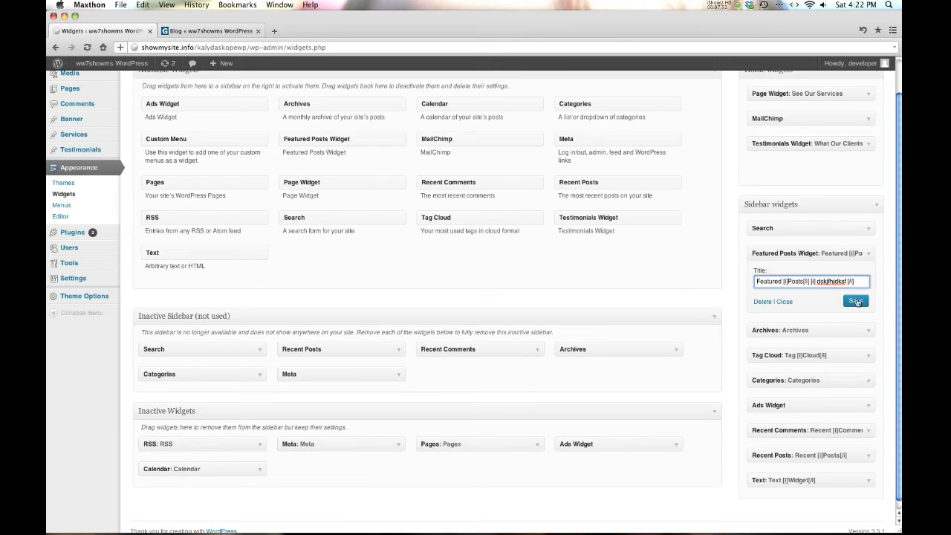
pyautogui.press('BackSpace')
pyautogui.click(854, 302)
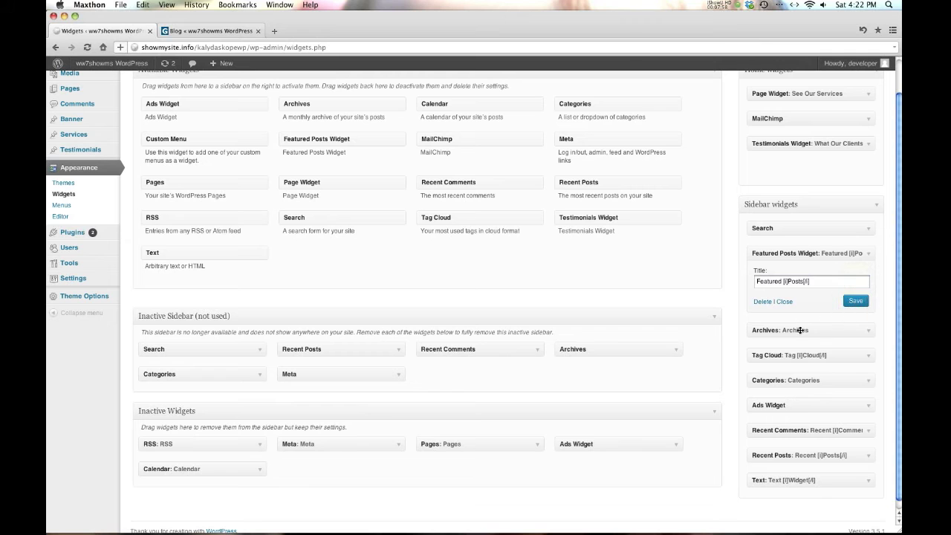
# Review the title fields of the Archives and Search widgets and the Archives display options, and collapse both widgets.
pyautogui.click(862, 331)
pyautogui.scroll(-1, 860, 333)
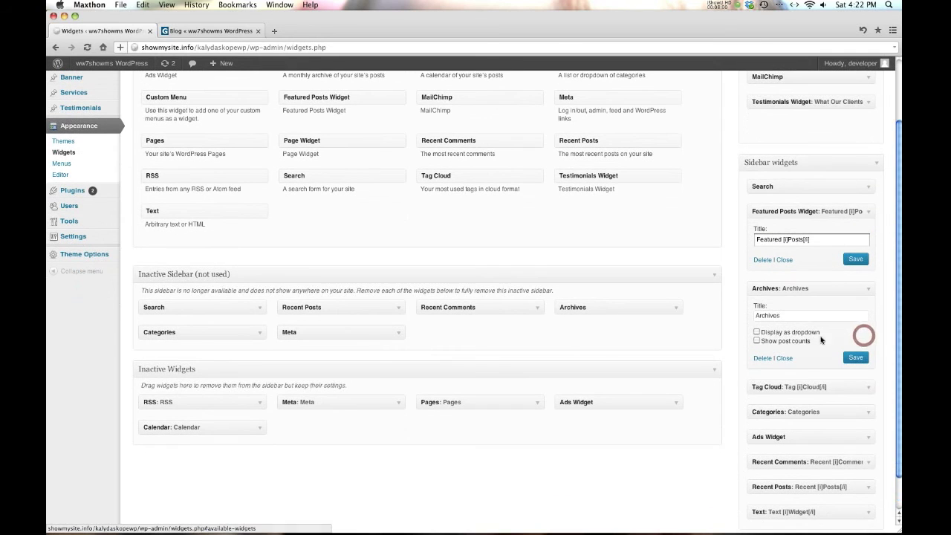
pyautogui.doubleClick(792, 315)
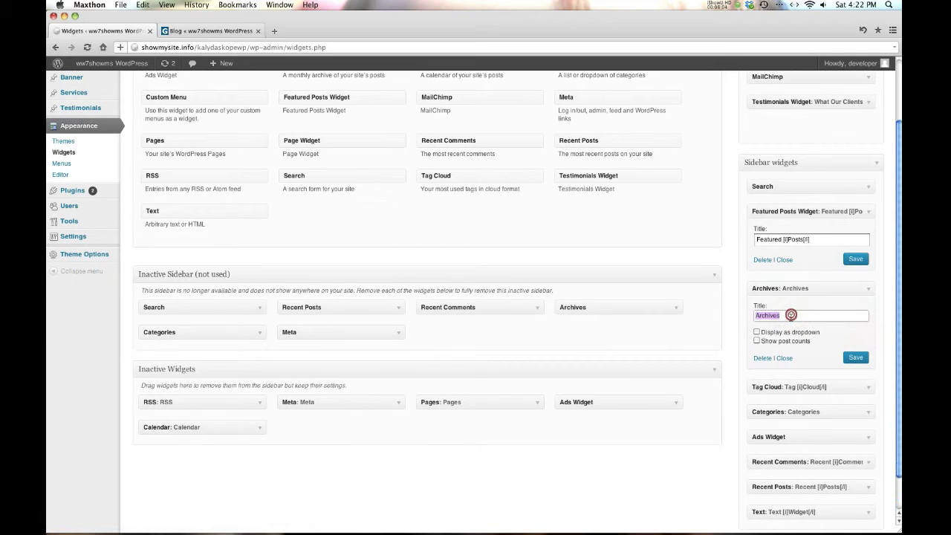
pyautogui.click(823, 239)
pyautogui.click(868, 188)
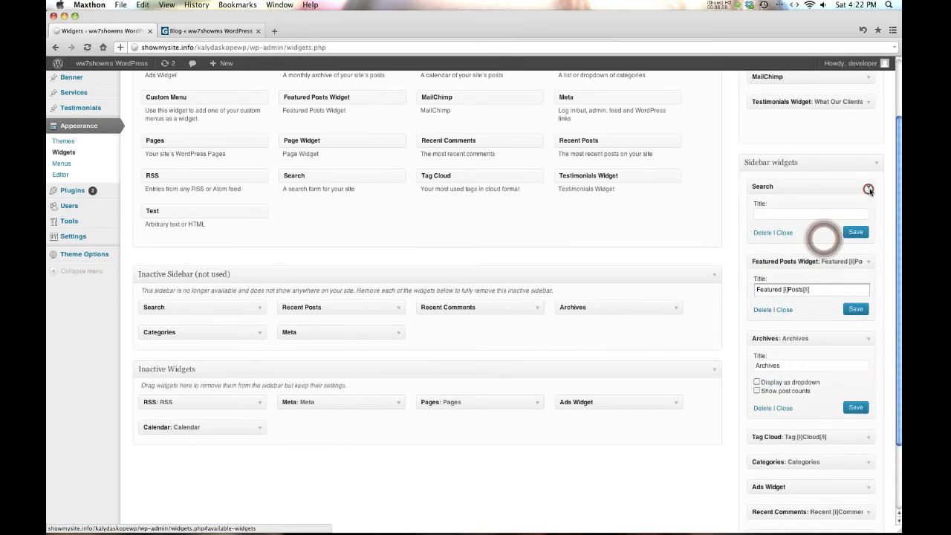
pyautogui.click(868, 188)
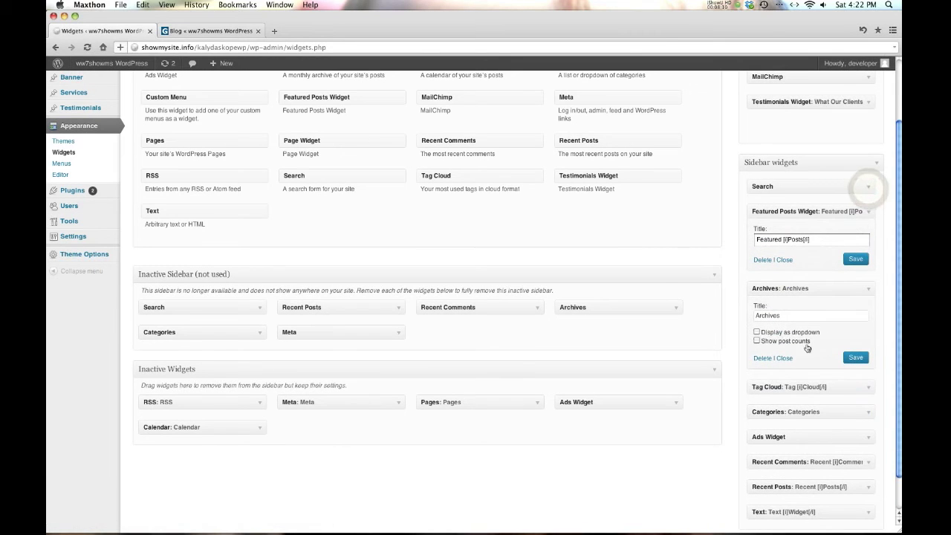
pyautogui.click(786, 360)
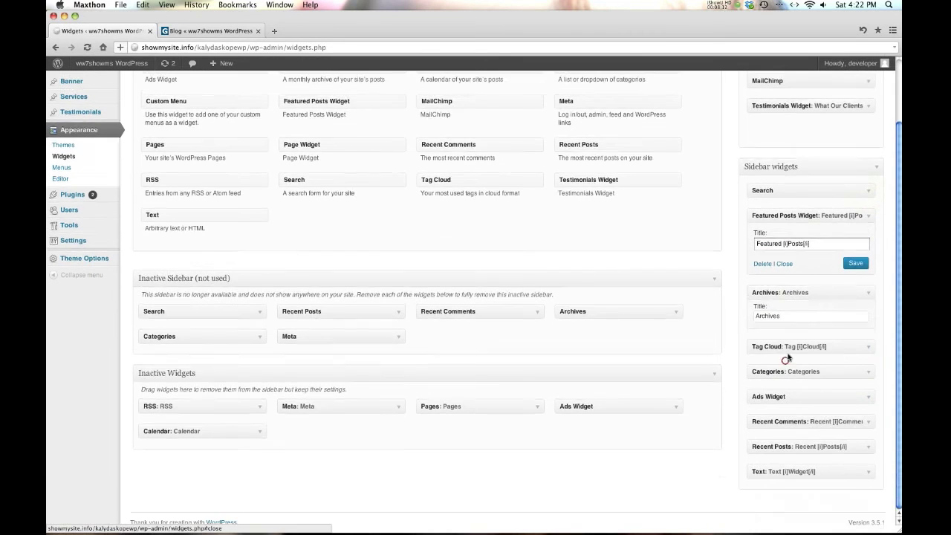
pyautogui.click(868, 322)
pyautogui.scroll(-1, 847, 322)
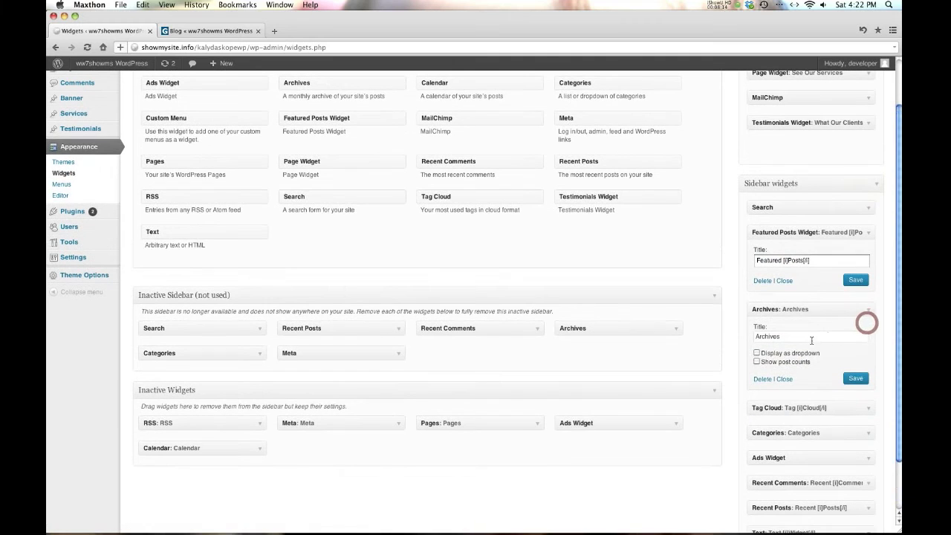
pyautogui.click(867, 309)
# Expand the Tag Cloud and Categories widgets in Sidebar widgets to view their title, taxonomy and display options.
pyautogui.click(868, 348)
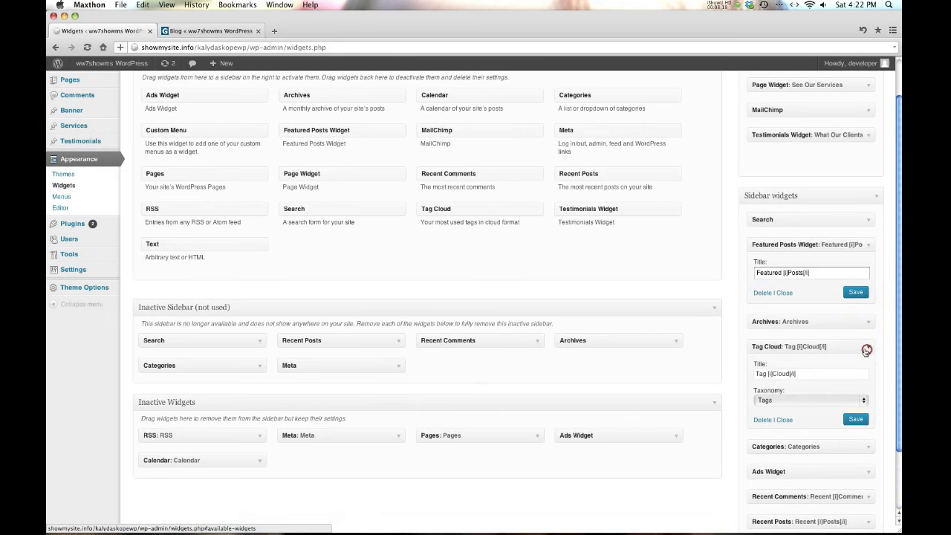
pyautogui.scroll(-4, 840, 354)
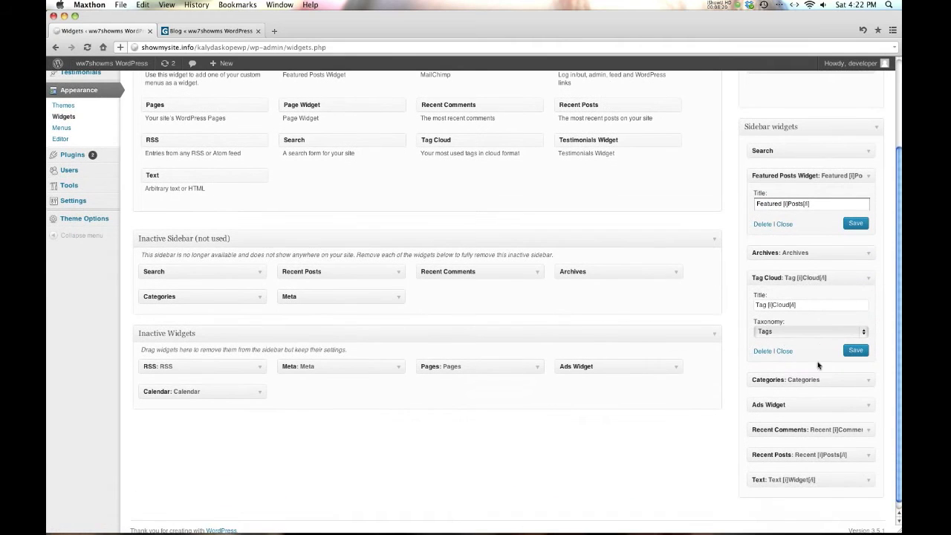
pyautogui.click(840, 382)
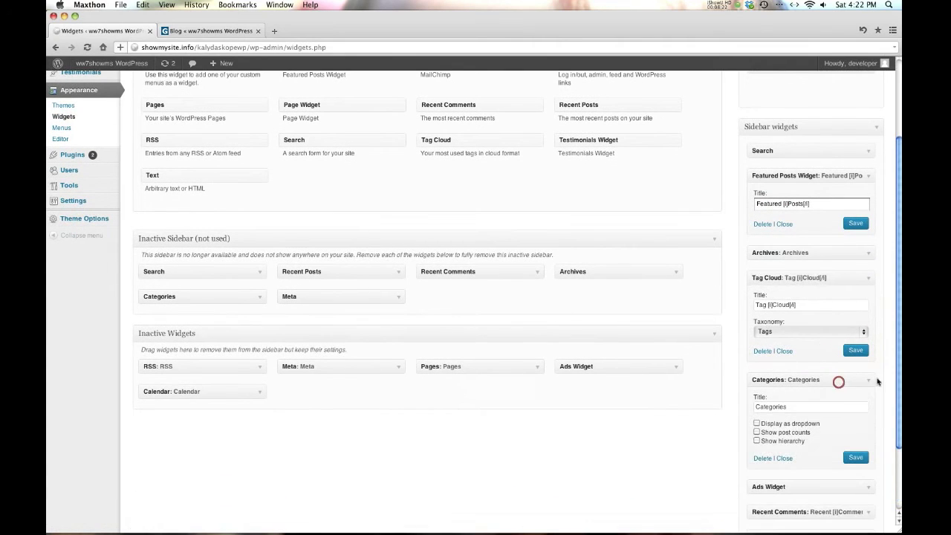
# Examine the Ads Widget's link field, upload image size and image option, and close its settings.
pyautogui.scroll(-5, 840, 384)
pyautogui.click(862, 402)
pyautogui.scroll(-3, 862, 397)
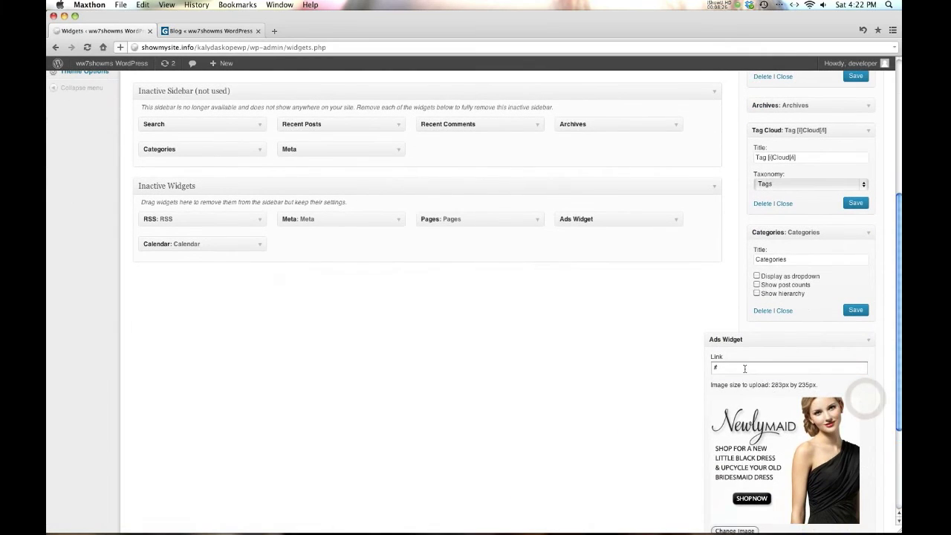
pyautogui.doubleClick(745, 368)
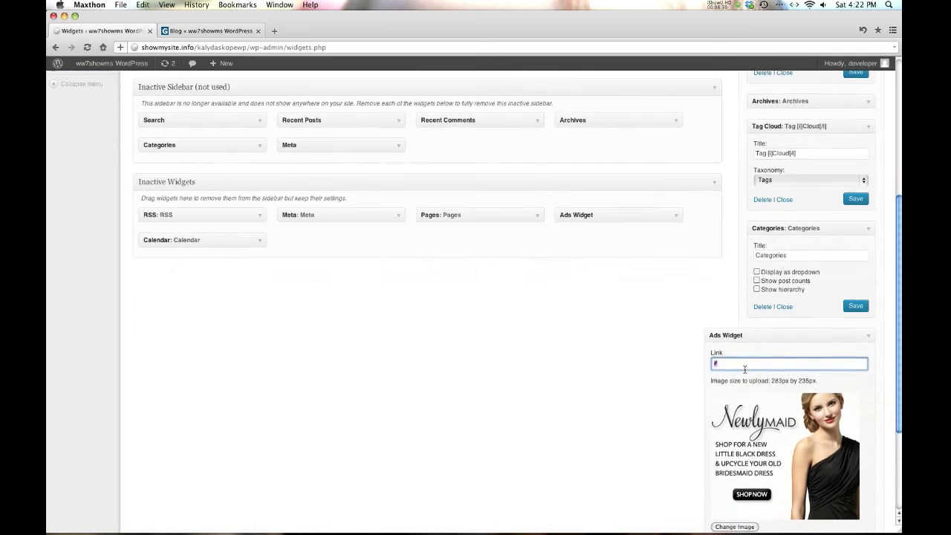
pyautogui.scroll(-2, 715, 318)
pyautogui.scroll(-1, 796, 404)
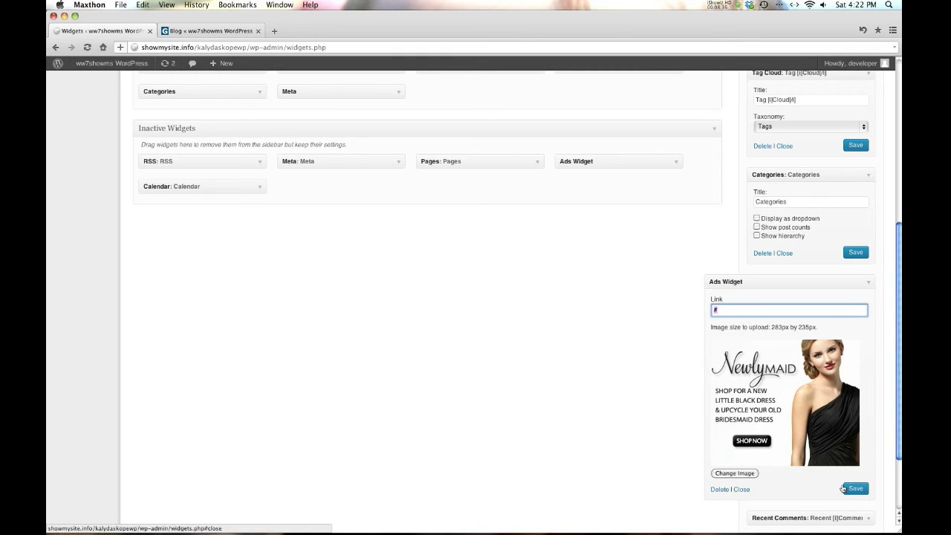
pyautogui.click(742, 489)
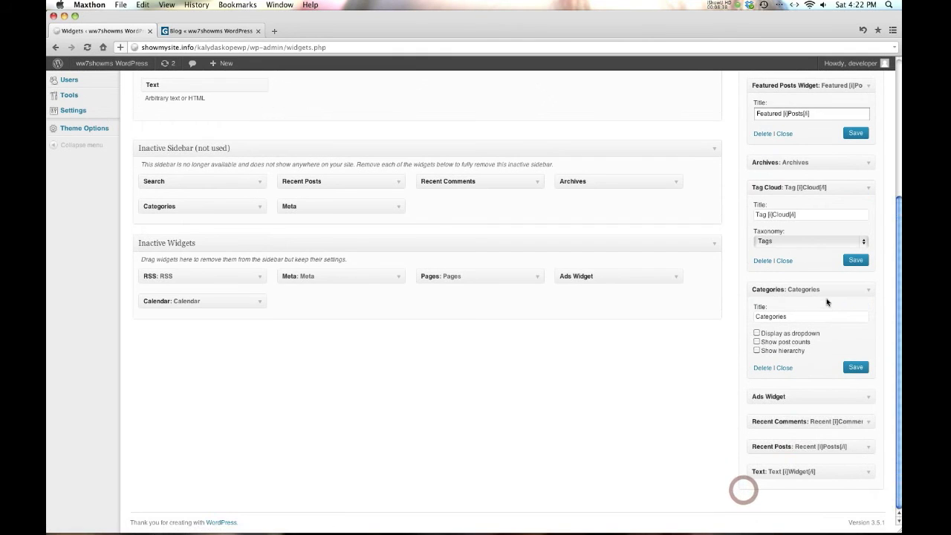
# Expand the Recent Posts and Text widgets to review their settings, and save the Text widget with its existing body text.
pyautogui.click(867, 447)
pyautogui.scroll(-2, 773, 442)
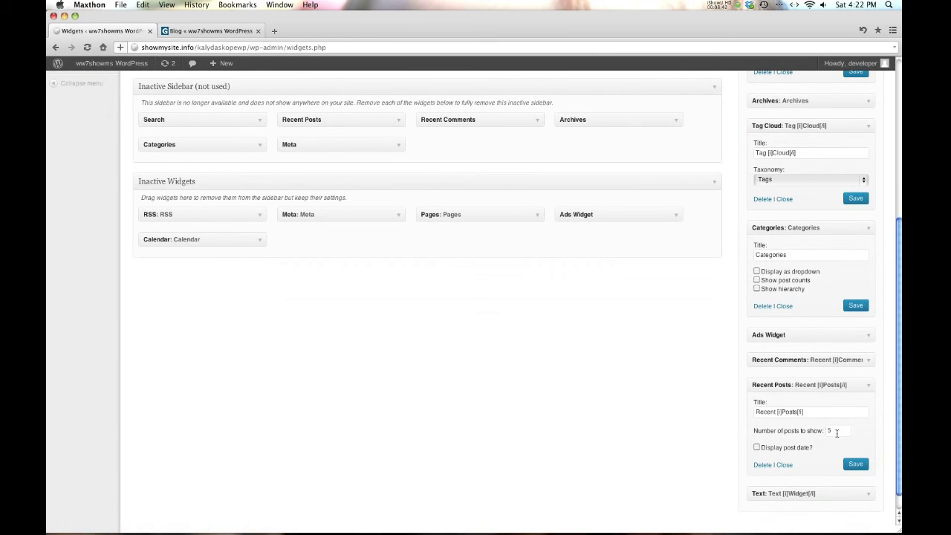
pyautogui.click(861, 495)
pyautogui.scroll(-4, 862, 495)
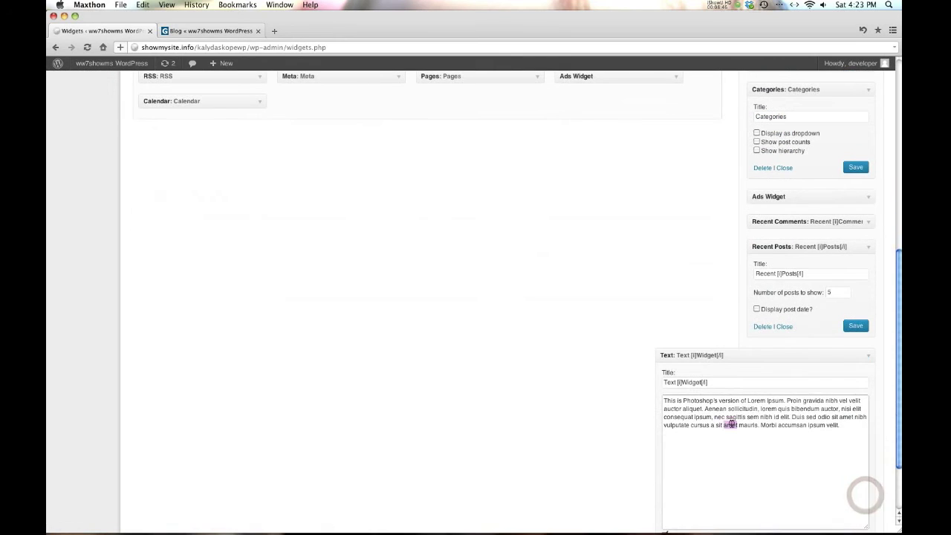
pyautogui.tripleClick(731, 424)
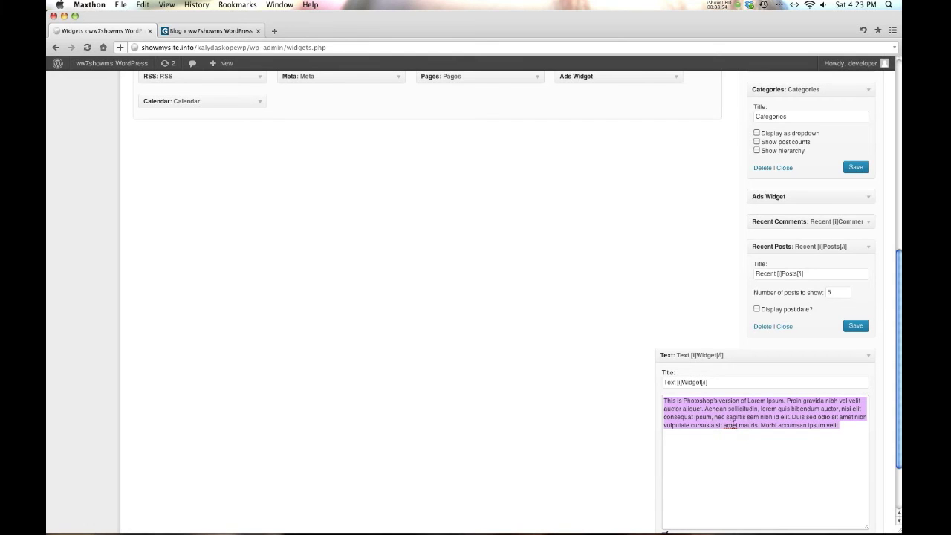
pyautogui.scroll(-1, 738, 429)
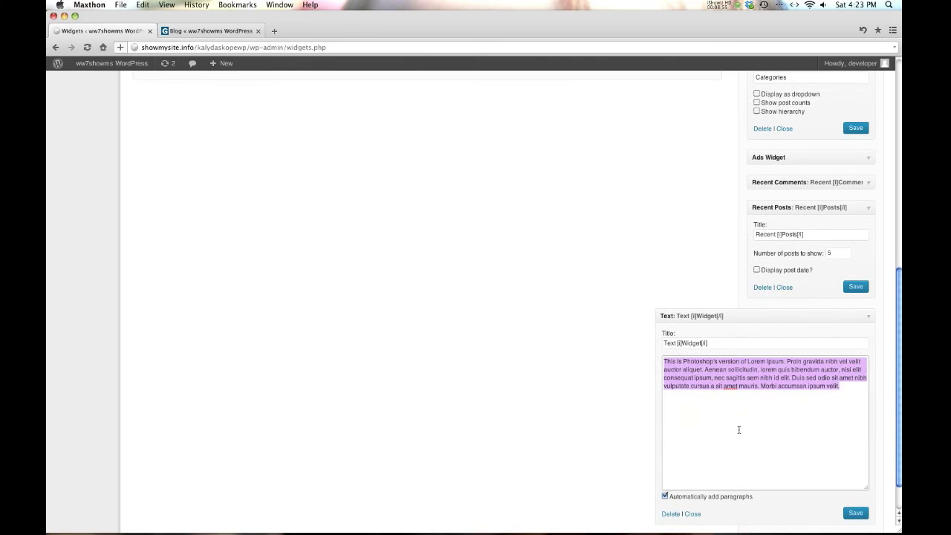
pyautogui.click(847, 513)
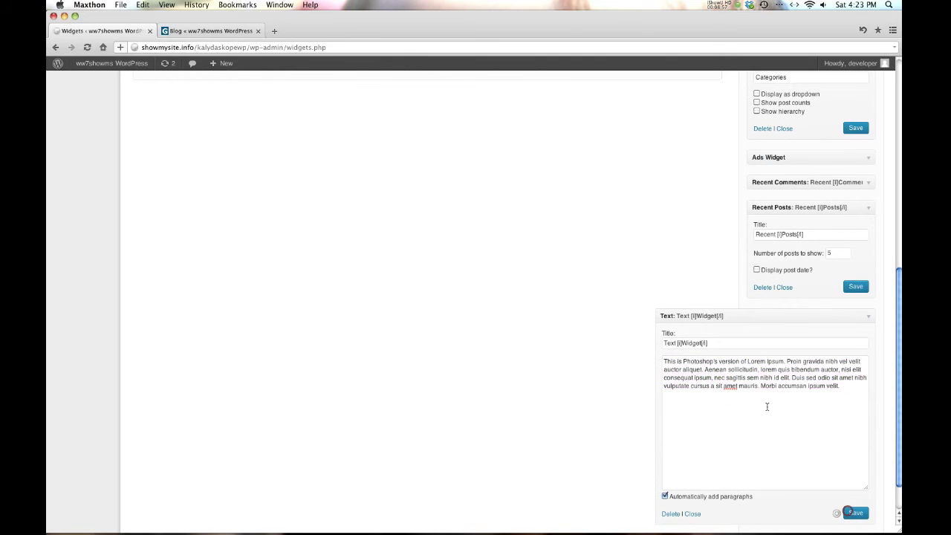
# Collapse the Text widget's settings, and look through the posts and sidebar widgets on the site's Blog page.
pyautogui.click(690, 514)
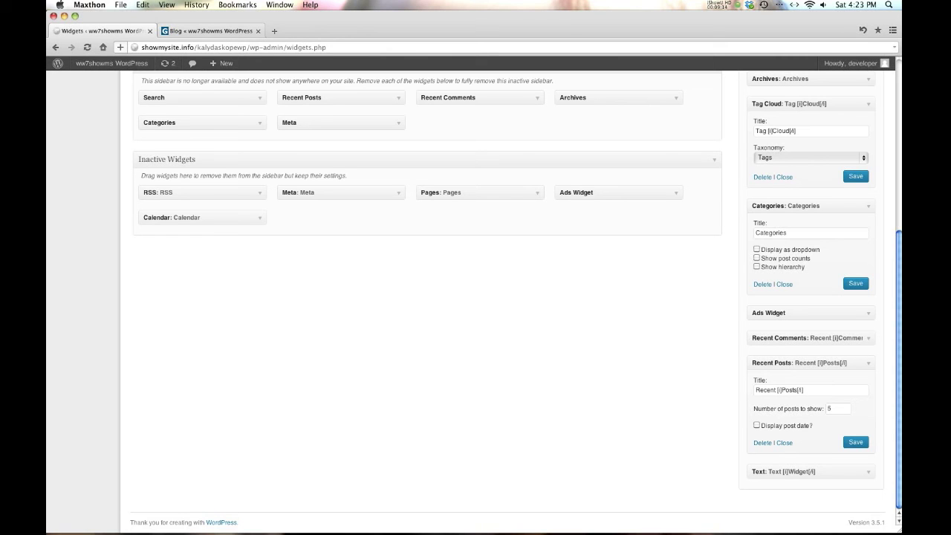
pyautogui.scroll(5, 686, 496)
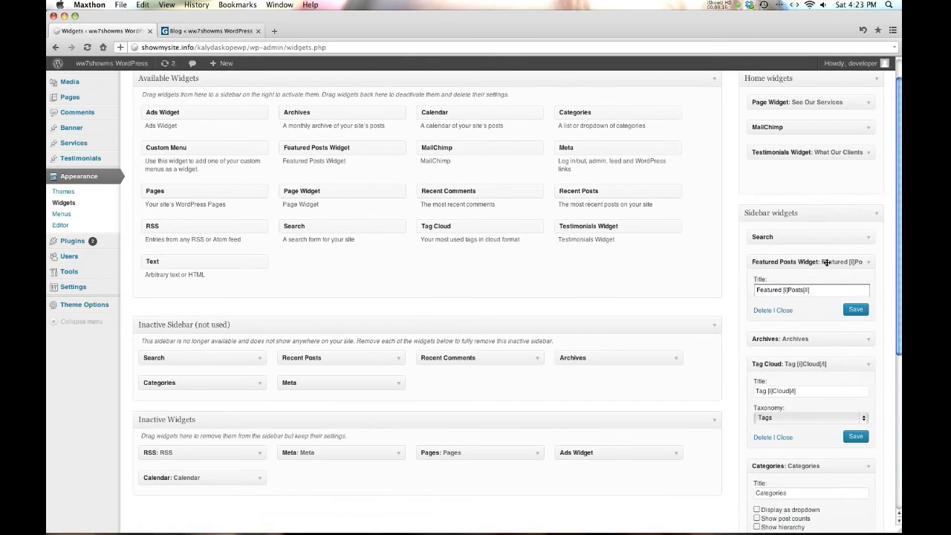
pyautogui.click(185, 35)
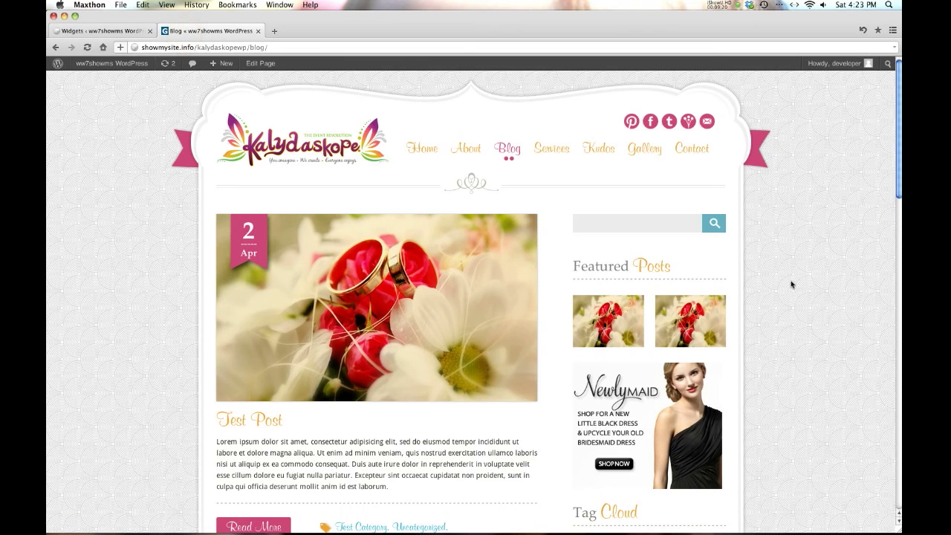
pyautogui.scroll(-3, 792, 285)
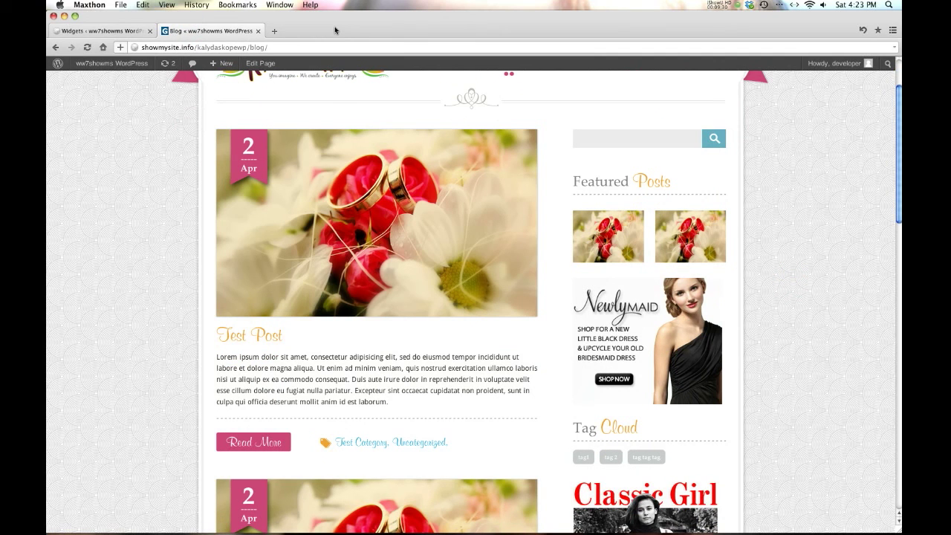
pyautogui.scroll(-9, 521, 261)
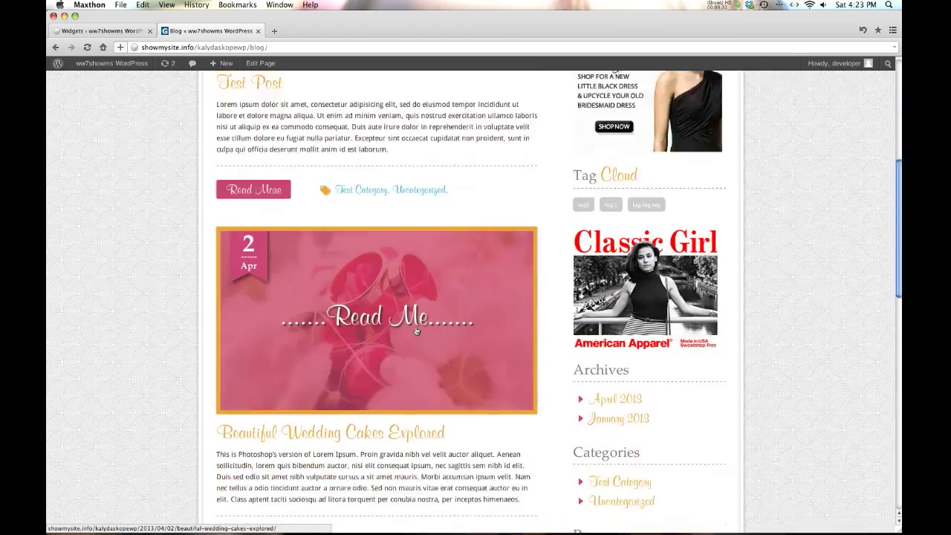
pyautogui.scroll(-7, 416, 331)
pyautogui.scroll(12, 416, 331)
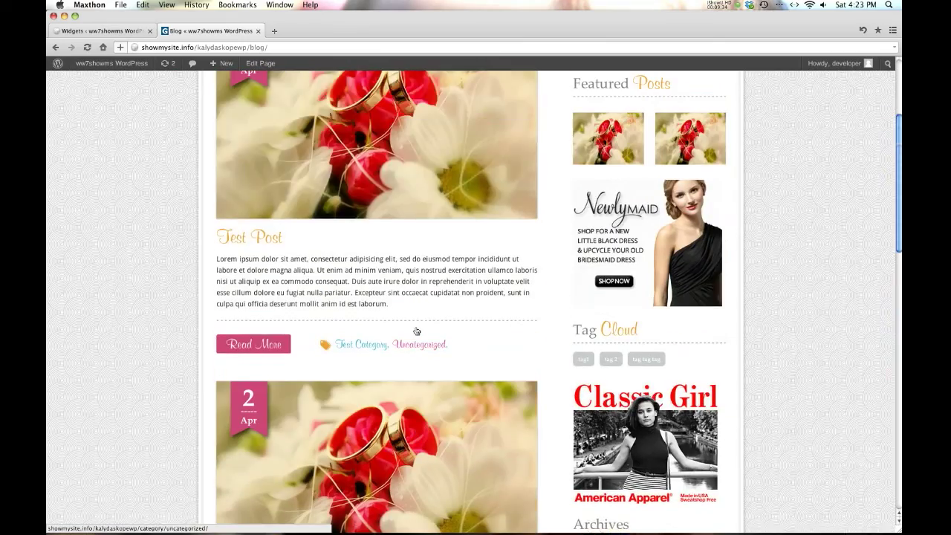
# Return to the WordPress admin and open the Reading settings.
pyautogui.click(97, 31)
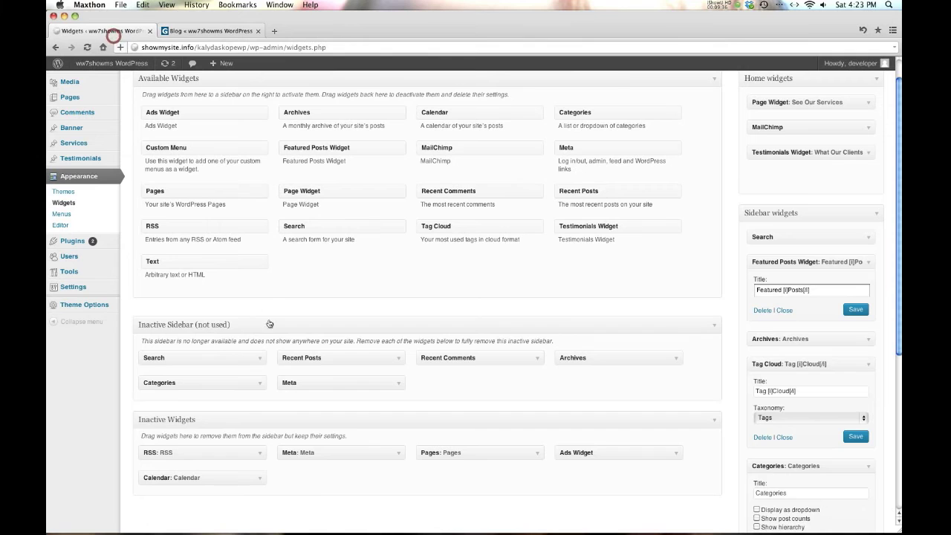
pyautogui.scroll(-1, 322, 494)
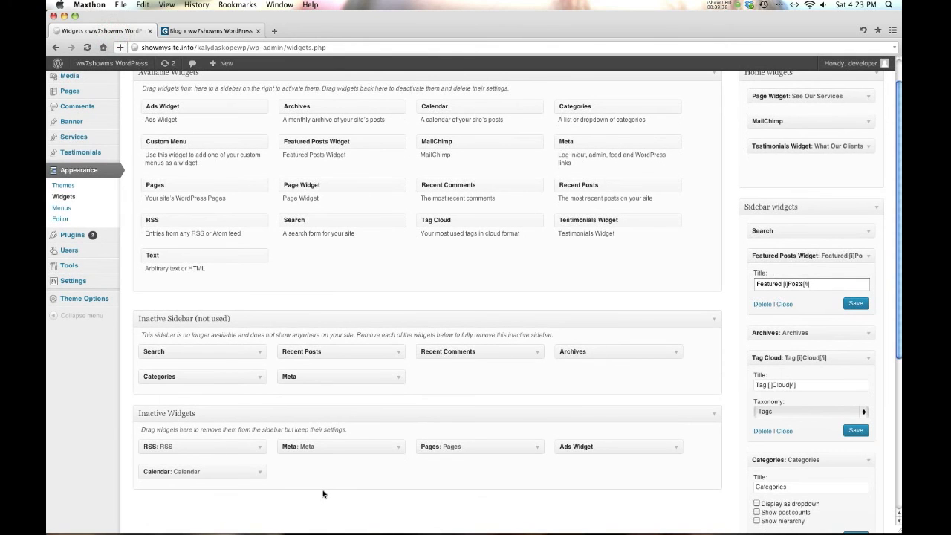
pyautogui.click(74, 307)
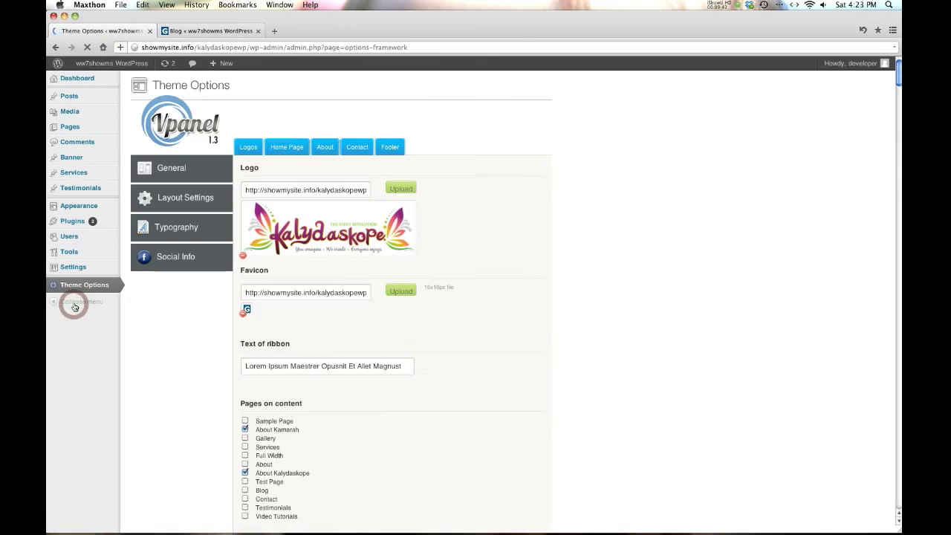
pyautogui.click(83, 270)
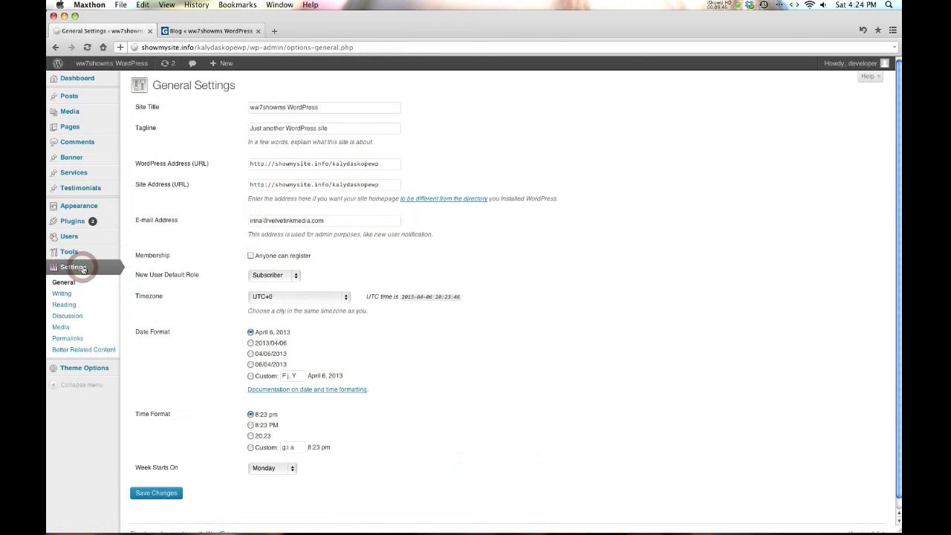
pyautogui.click(73, 306)
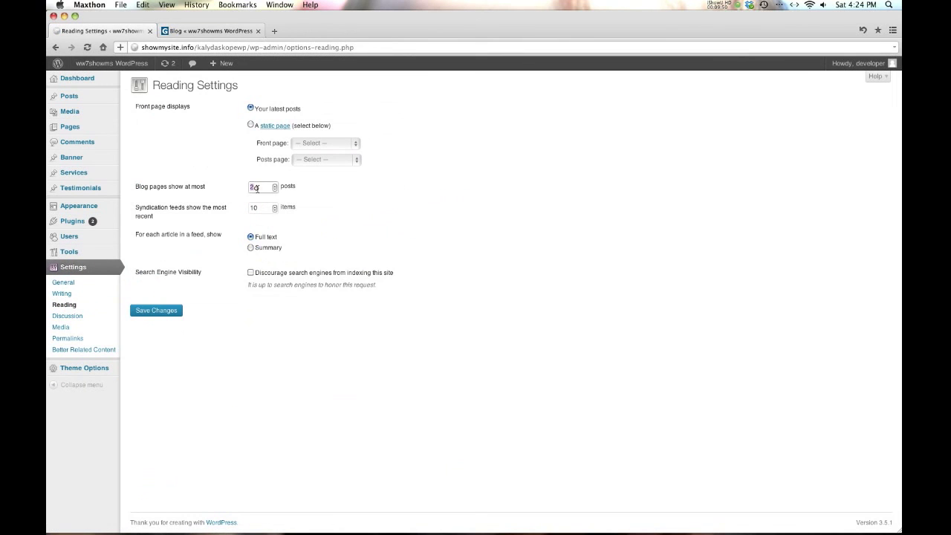
# View the older posts from the end of the site's Blog page.
pyautogui.click(192, 31)
pyautogui.scroll(-10, 389, 300)
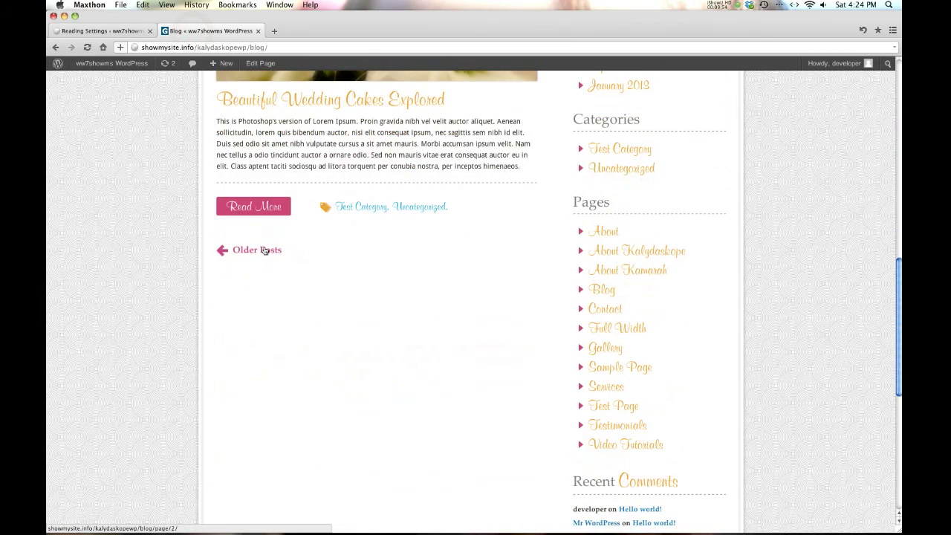
pyautogui.click(265, 250)
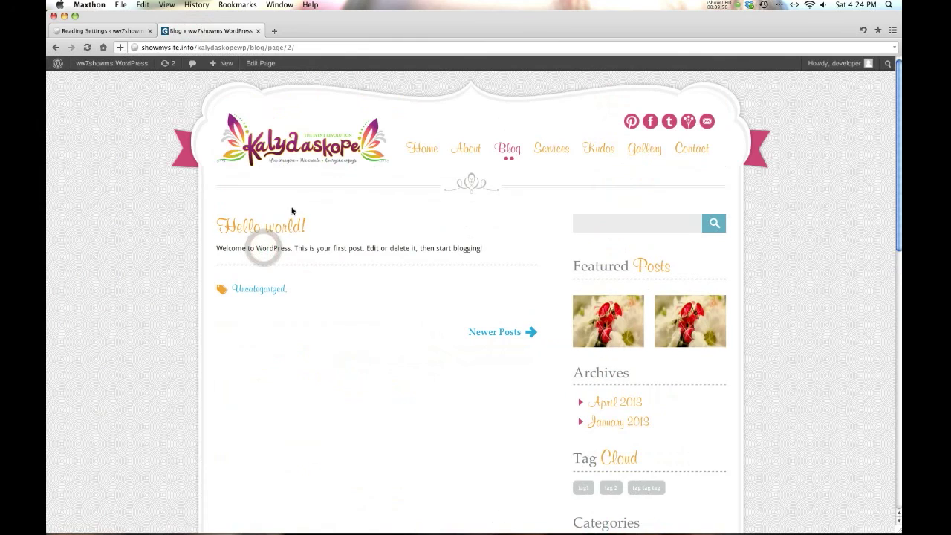
# Set blog pages to show at most 4 posts in the Reading settings and save the change.
pyautogui.click(98, 30)
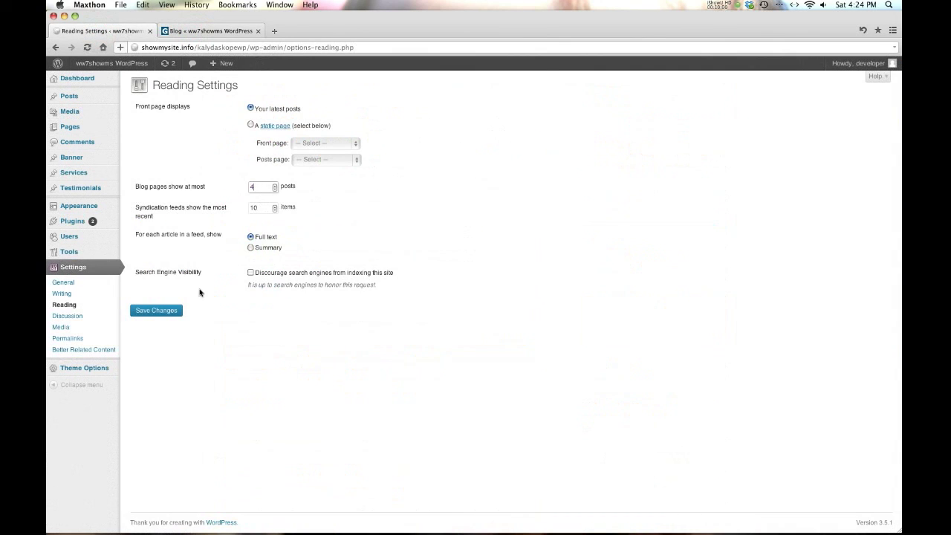
pyautogui.click(175, 311)
# Reload the site's Blog page and check its post list and sidebar widgets.
pyautogui.click(219, 33)
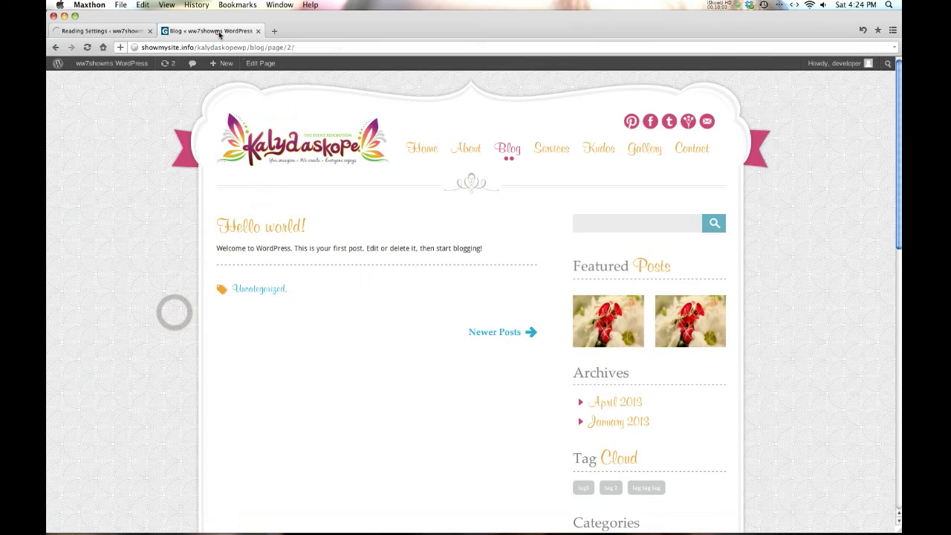
pyautogui.click(507, 149)
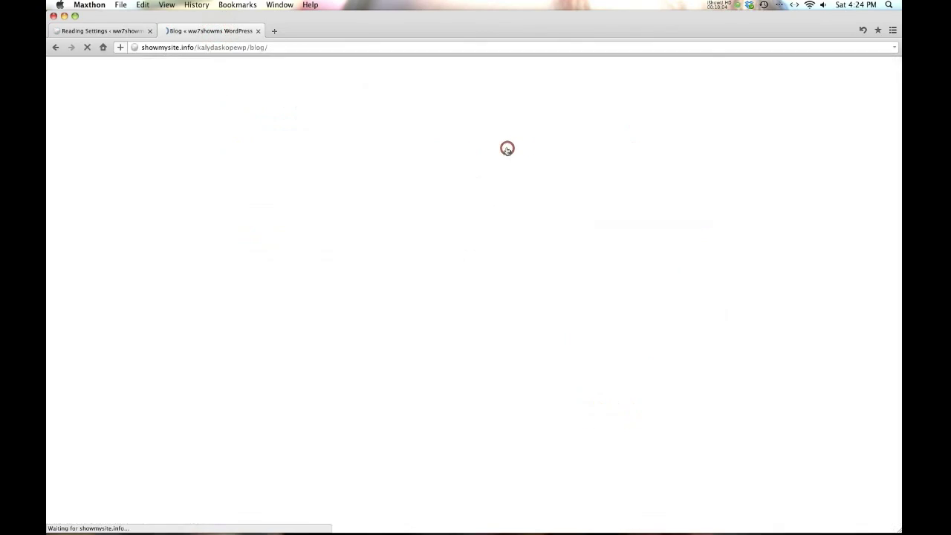
pyautogui.scroll(-5, 400, 337)
pyautogui.scroll(-6, 400, 337)
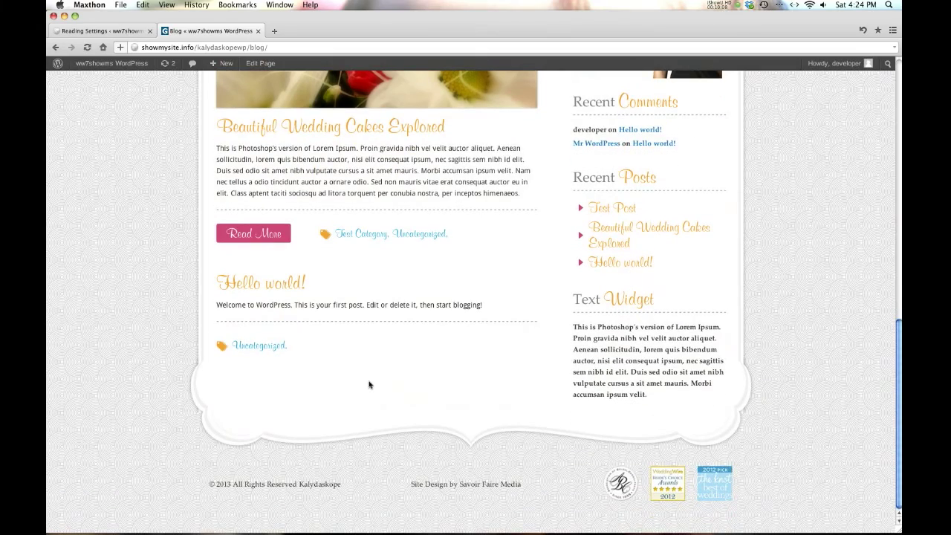
pyautogui.scroll(10, 368, 384)
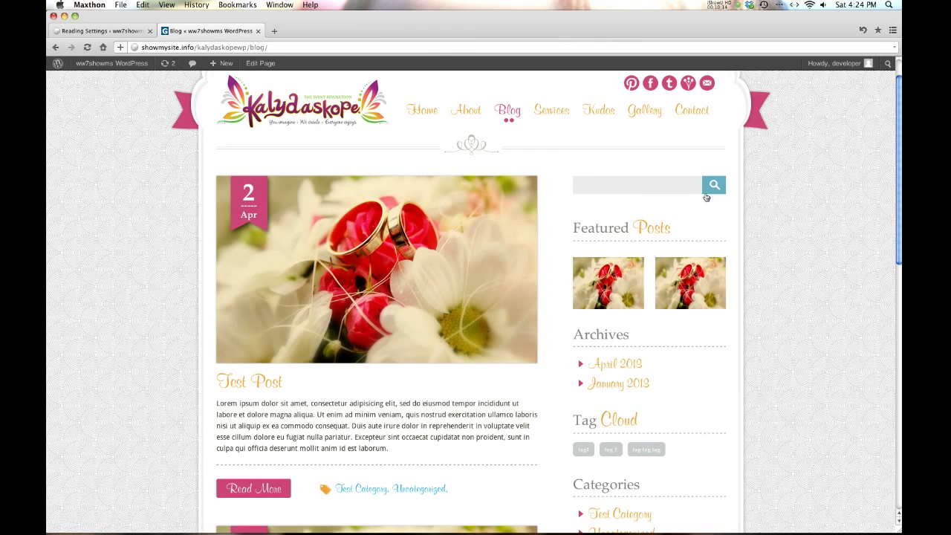
pyautogui.scroll(-2, 747, 246)
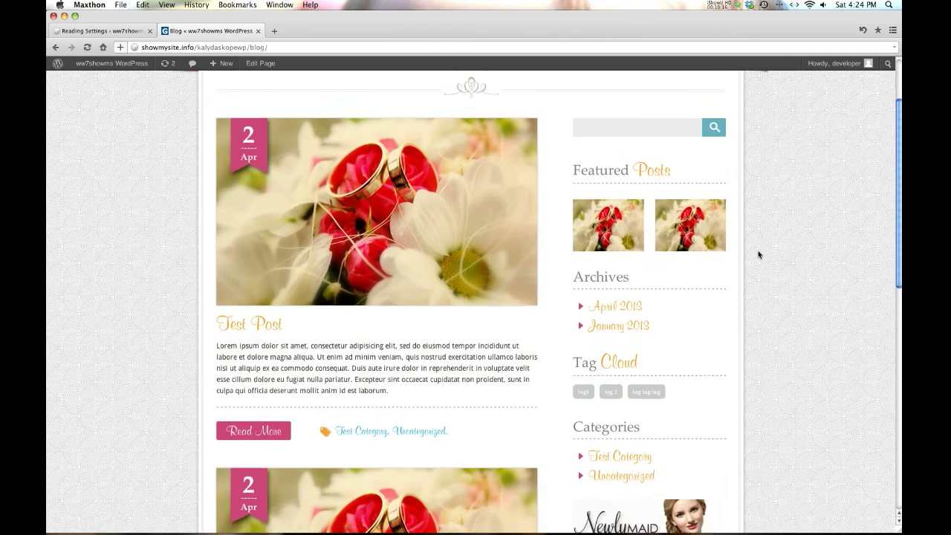
pyautogui.scroll(4, 758, 252)
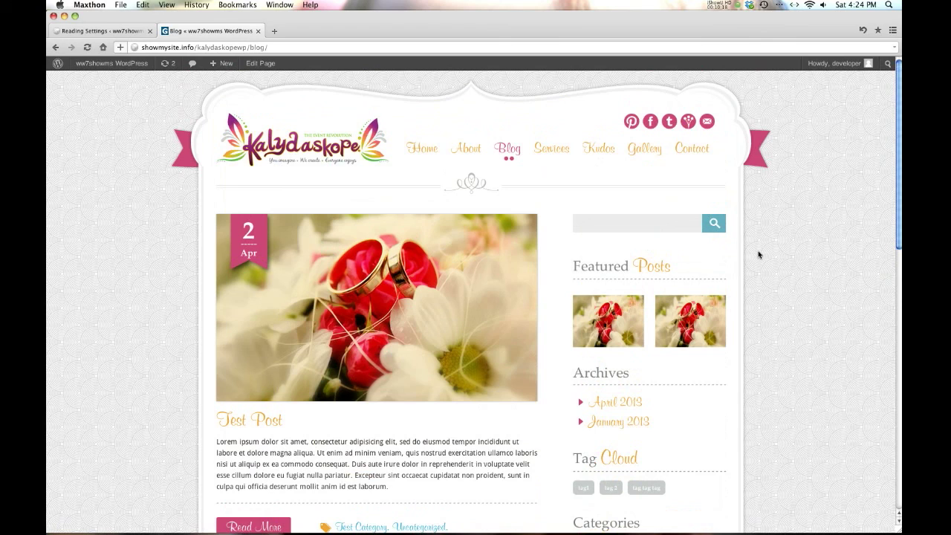